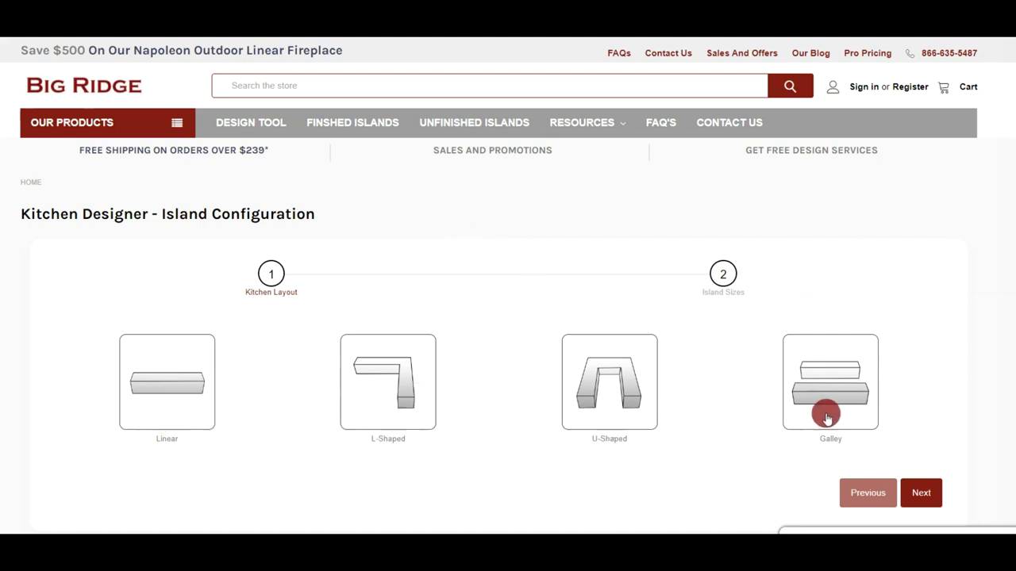
Select the L-Shaped card in the Kitchen Layout step.
click(404, 372)
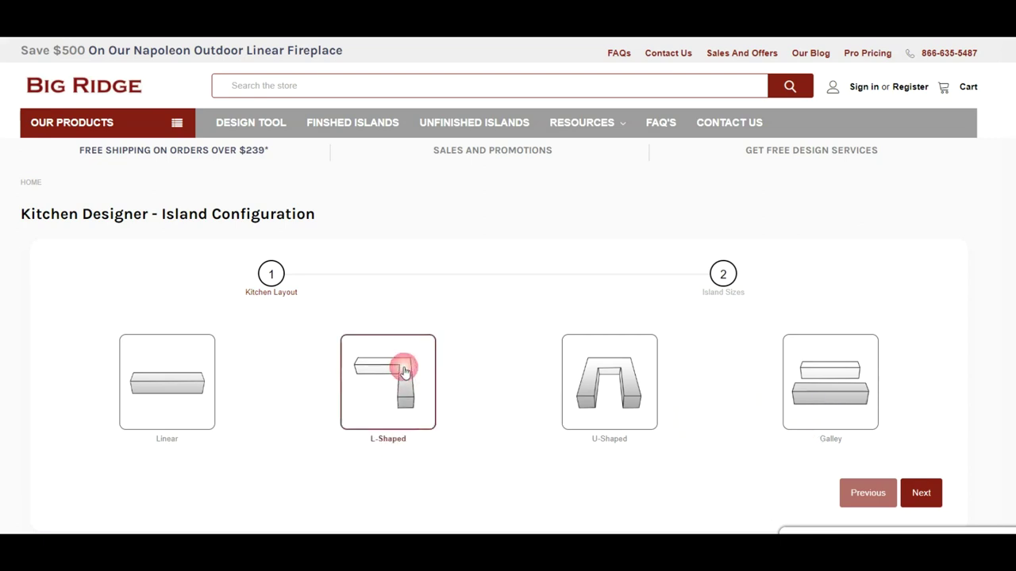
Set the width of each L-shape leg to 100 inches and finish sizing.
click(921, 494)
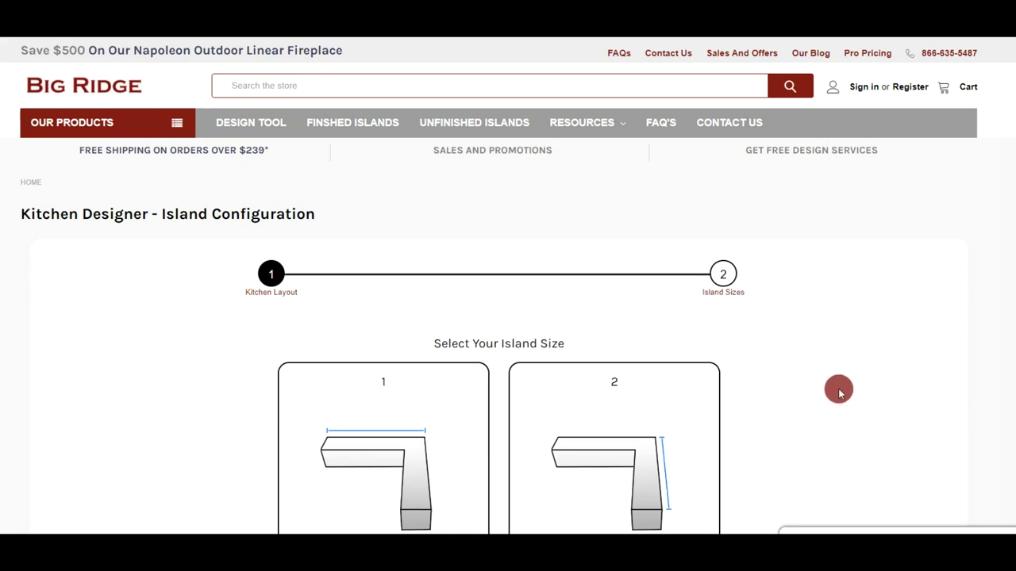
scroll(833, 385, down, 2)
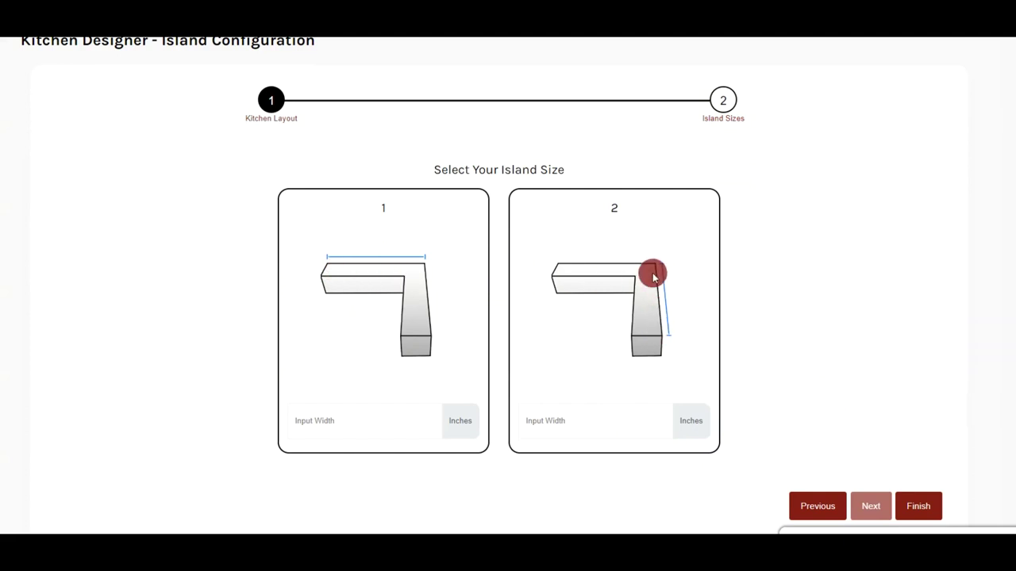
click(314, 421)
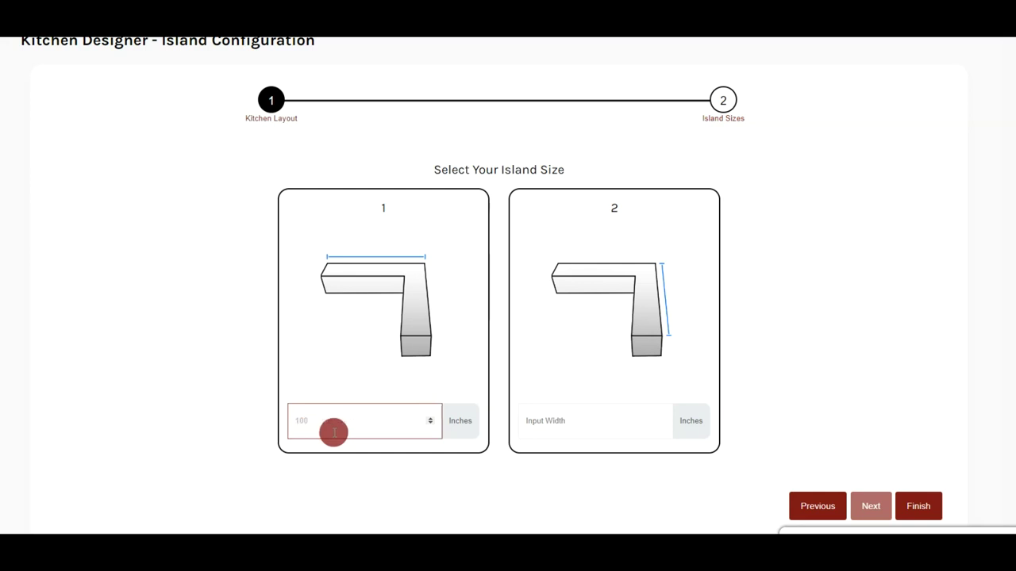
click(544, 422)
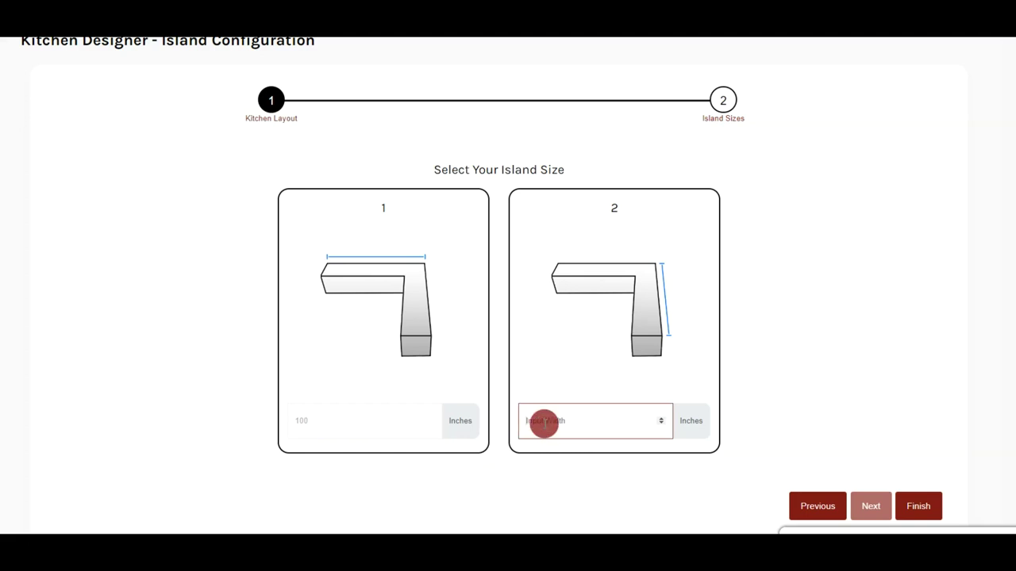
text(100)
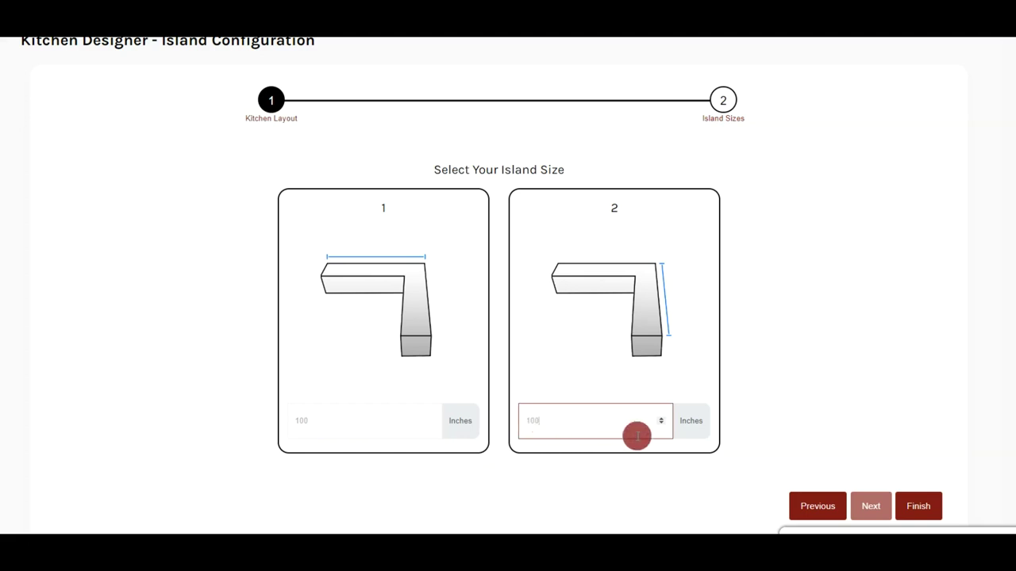
click(917, 511)
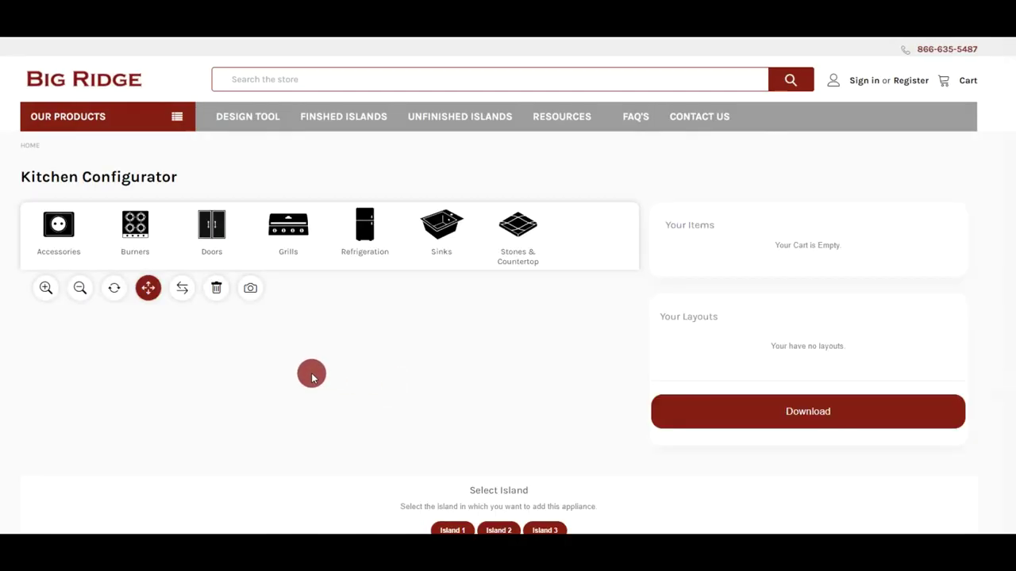
Pan, orbit and zoom the 3D view to inspect the new grey L-shaped island.
scroll(309, 373, down, 2)
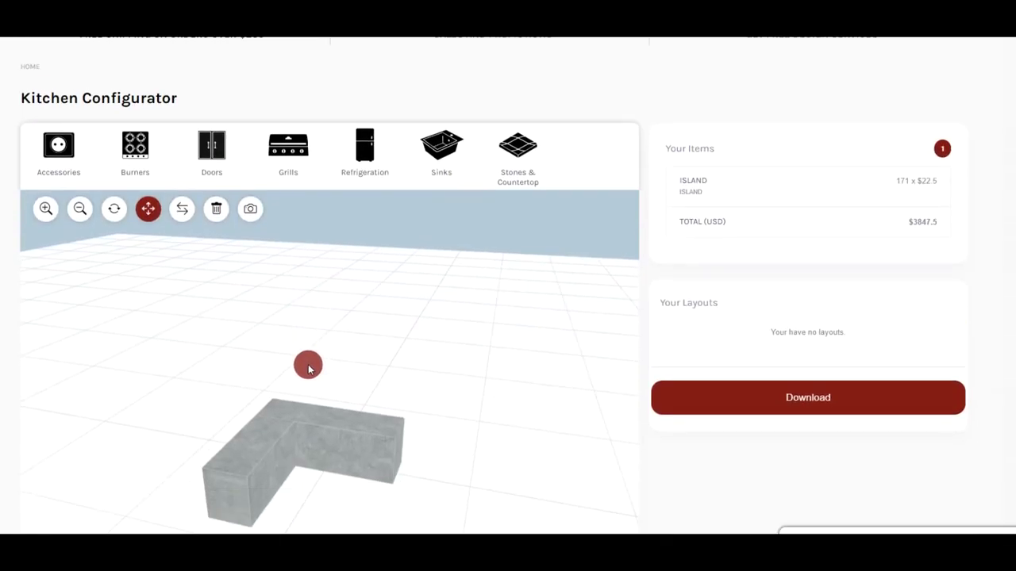
drag(289, 376, 265, 366)
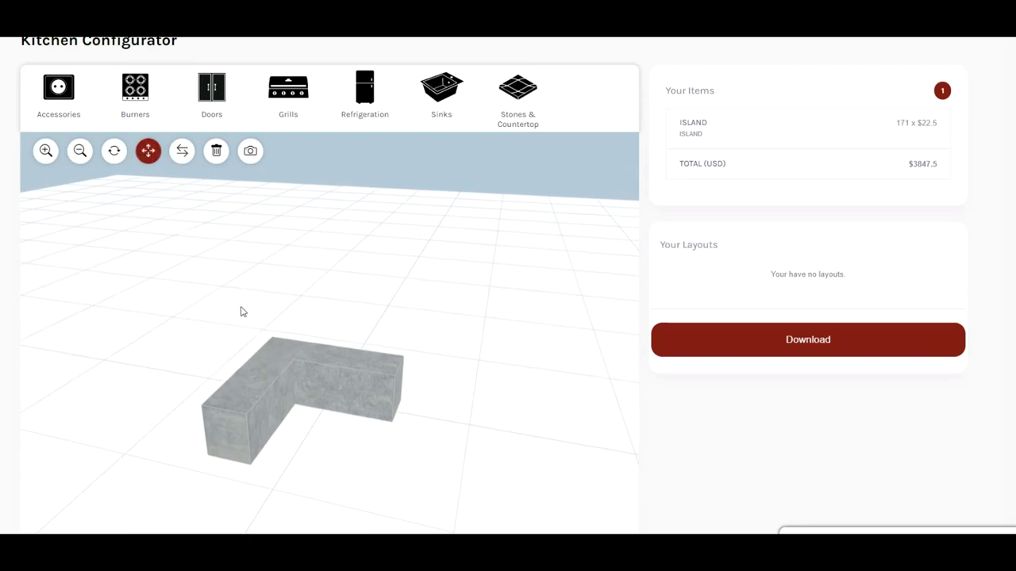
drag(240, 310, 199, 228)
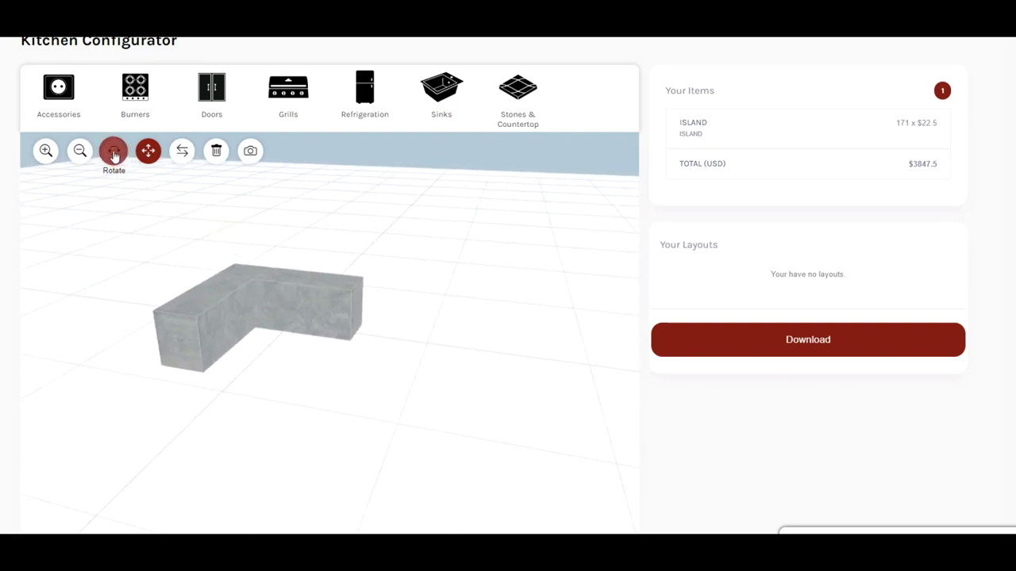
drag(256, 248, 240, 310)
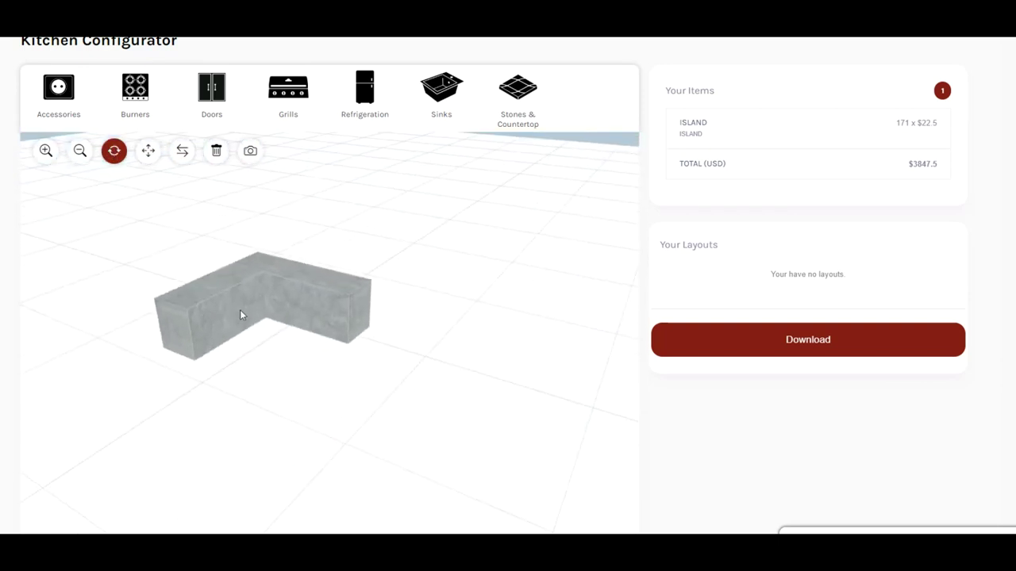
click(45, 155)
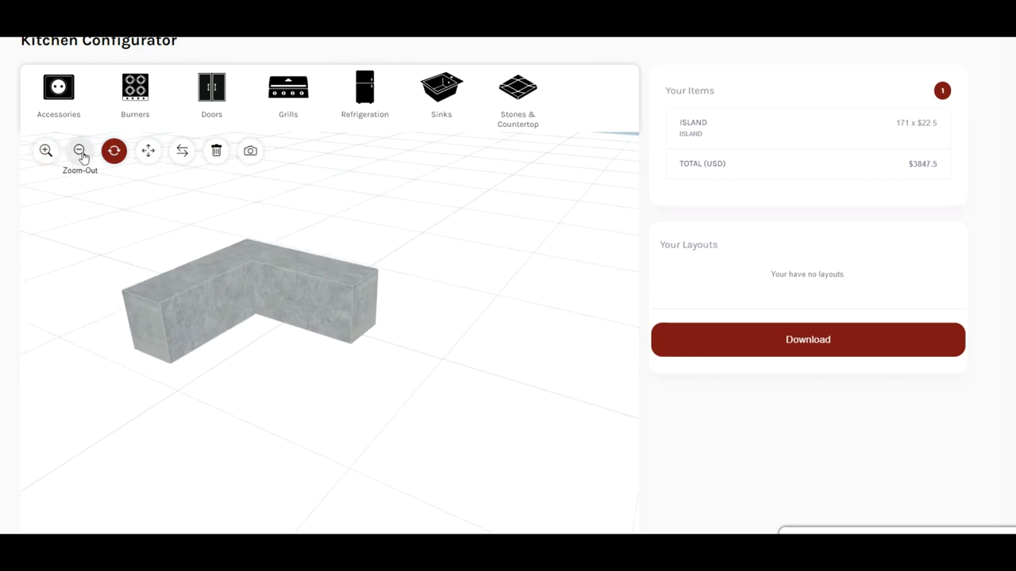
click(80, 152)
click(293, 192)
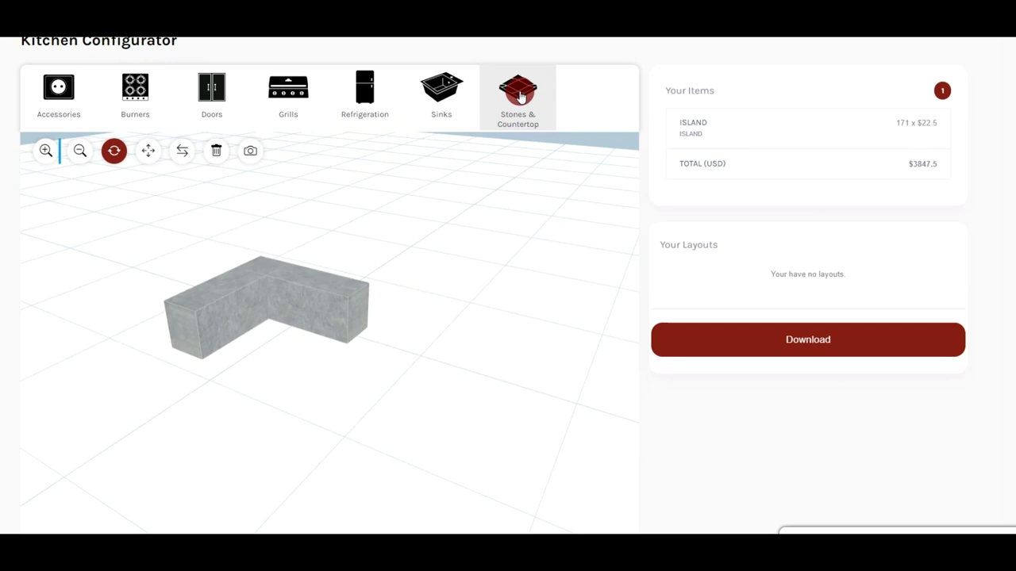
Clad the island walls in Gold Rush stone.
click(520, 94)
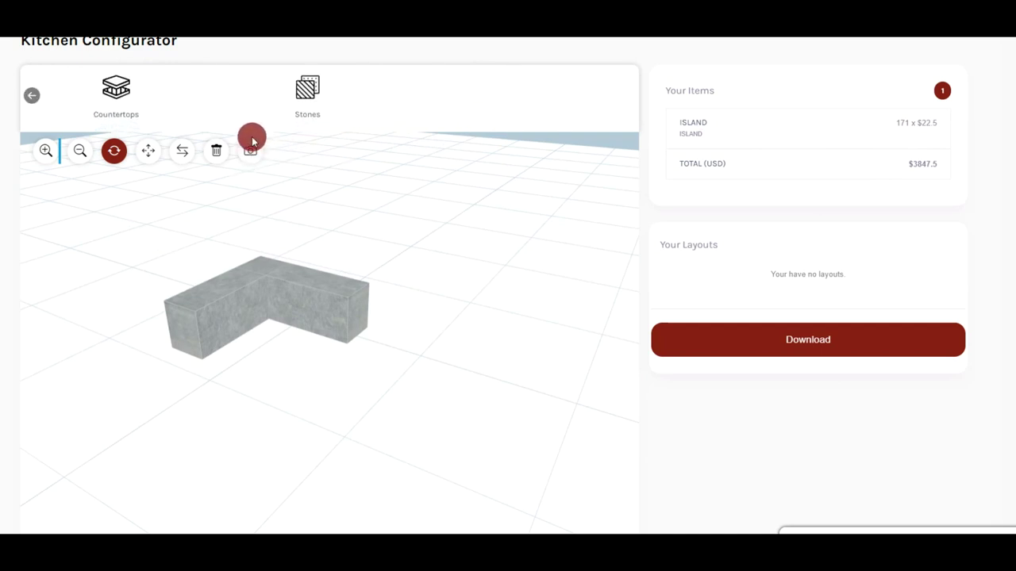
click(310, 93)
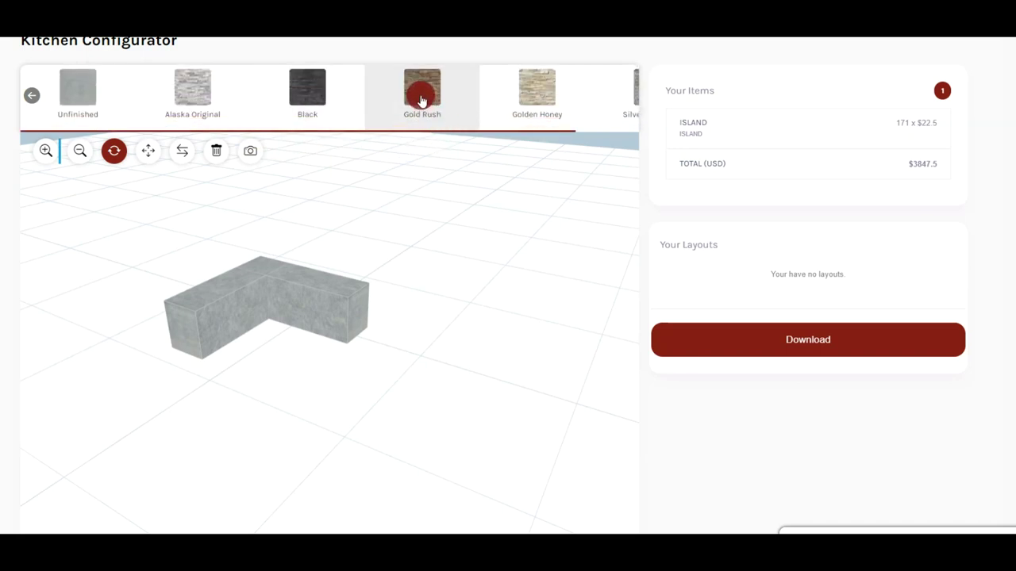
click(421, 94)
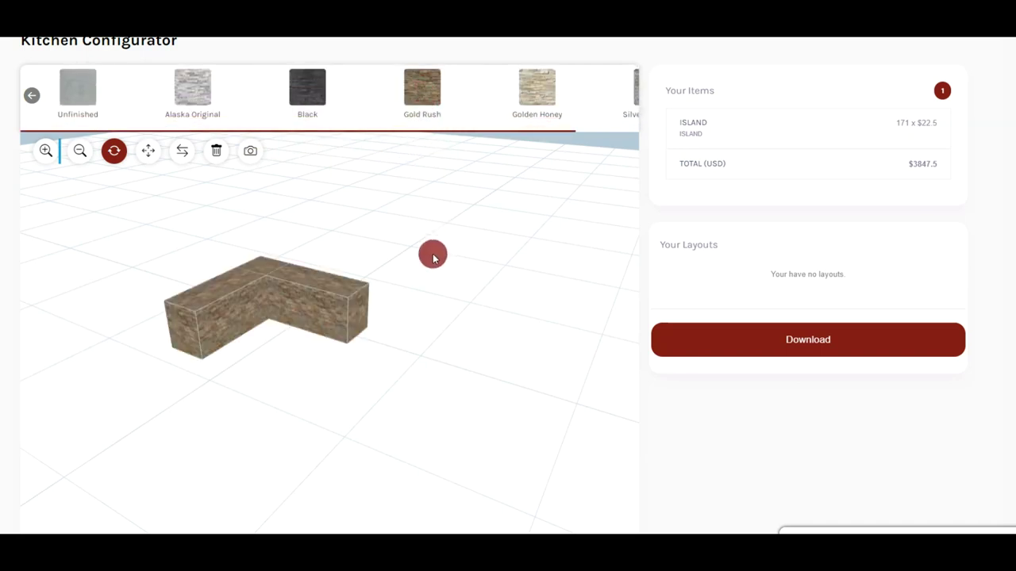
Give the island a Caledonia Polished countertop.
click(32, 96)
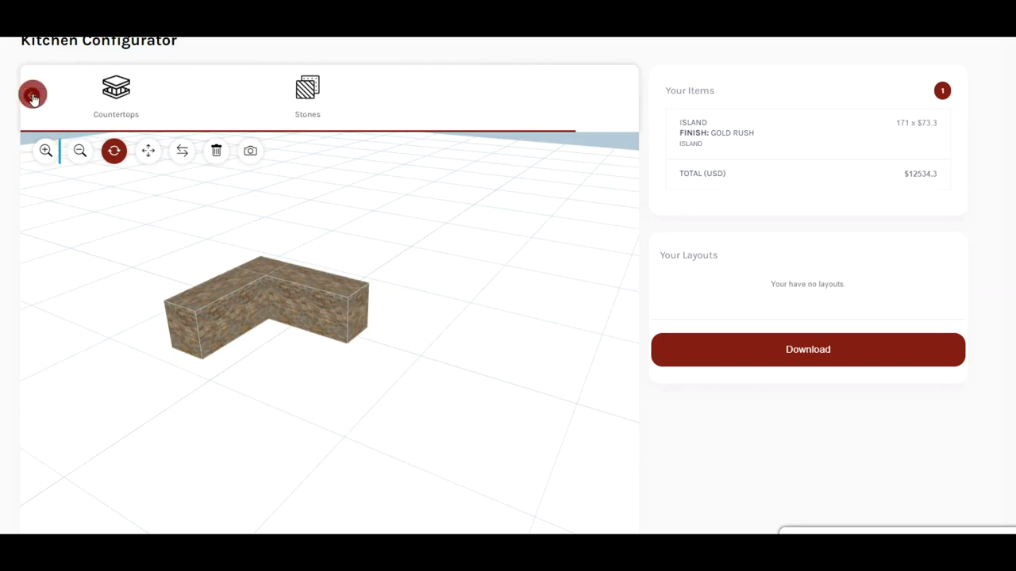
click(115, 94)
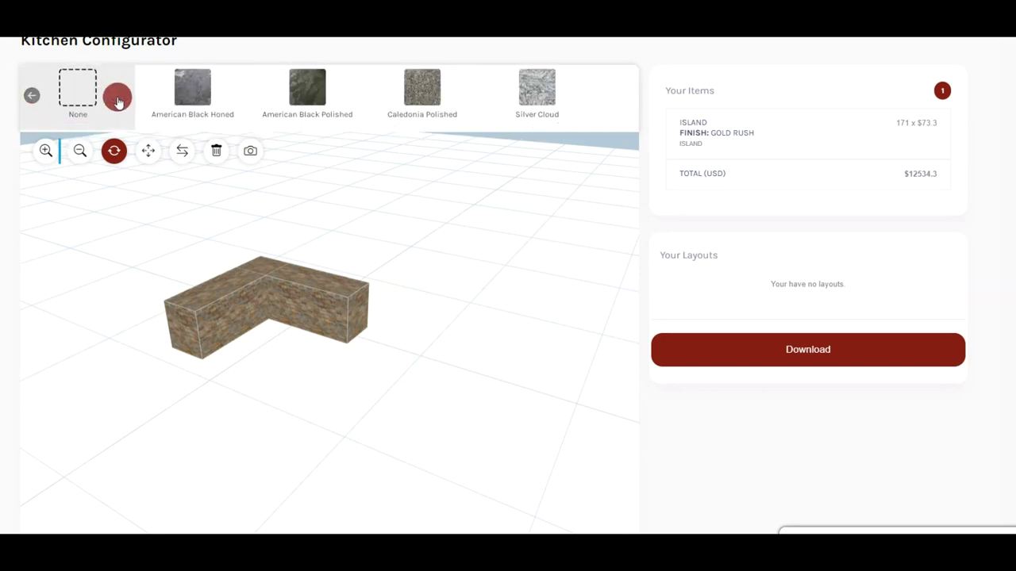
click(414, 106)
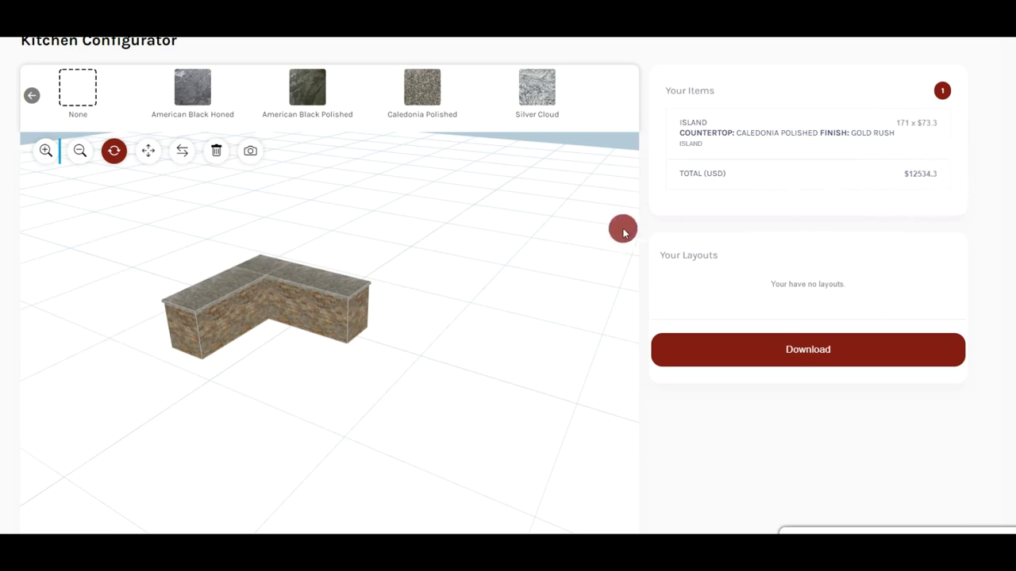
click(32, 96)
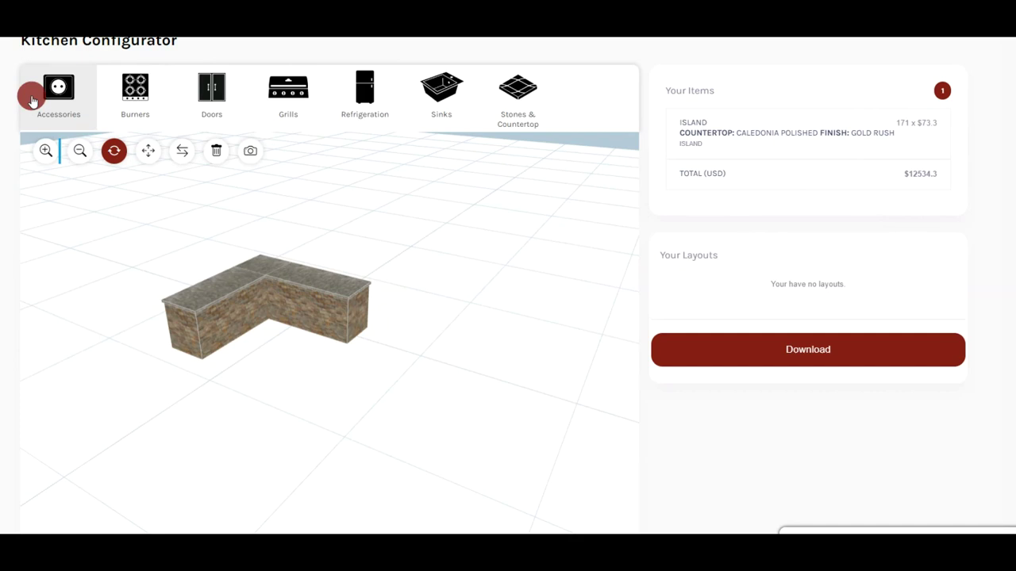
Add a Blaze 32" grill to Island 1 and slide it to the island's left end.
click(292, 95)
click(106, 108)
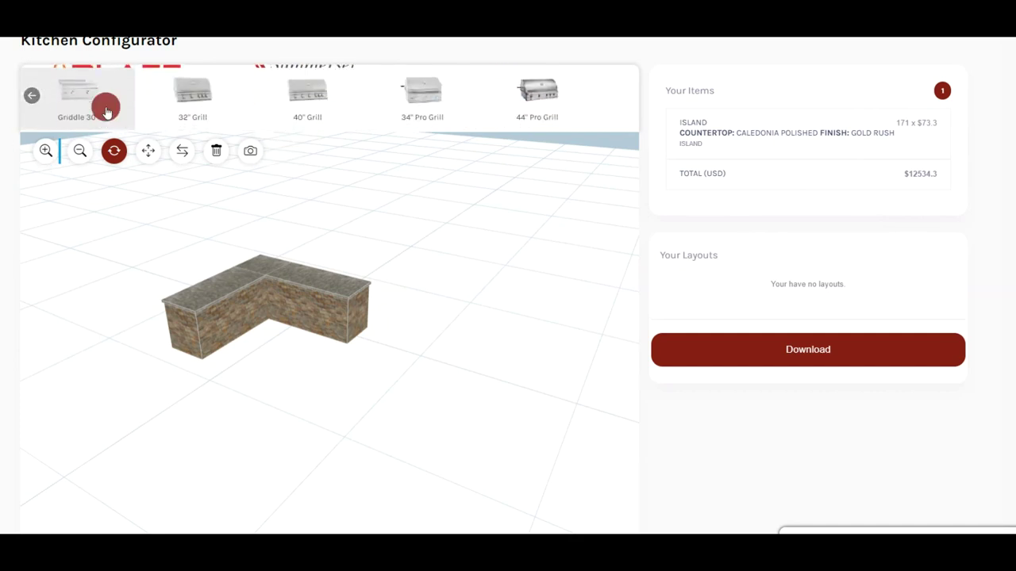
click(221, 99)
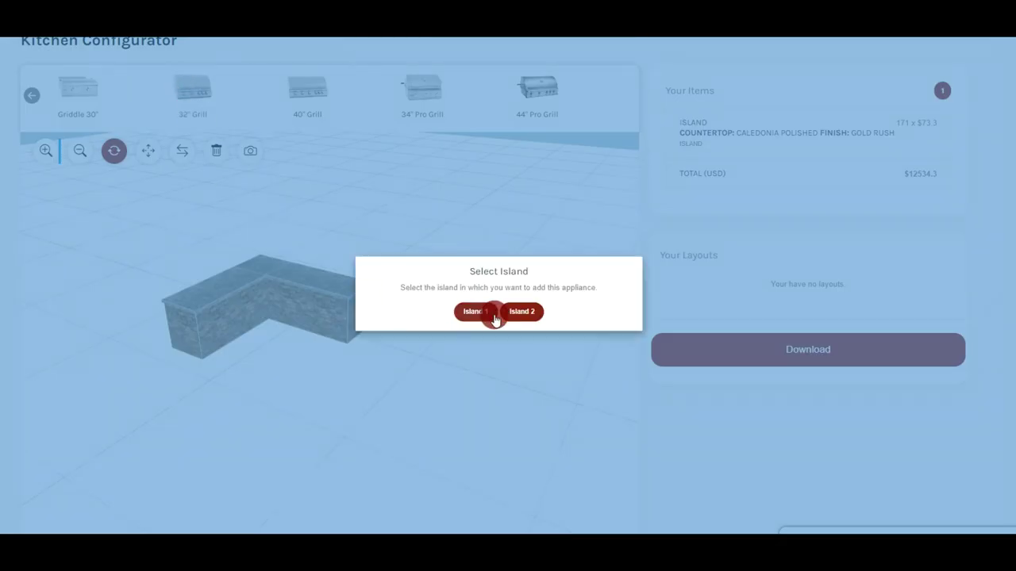
click(477, 314)
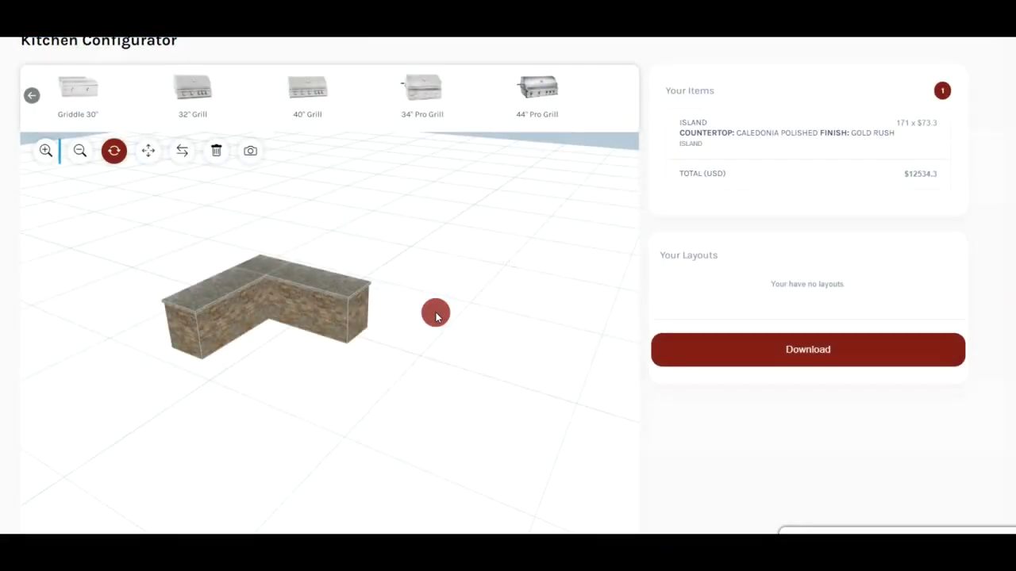
click(44, 152)
click(43, 151)
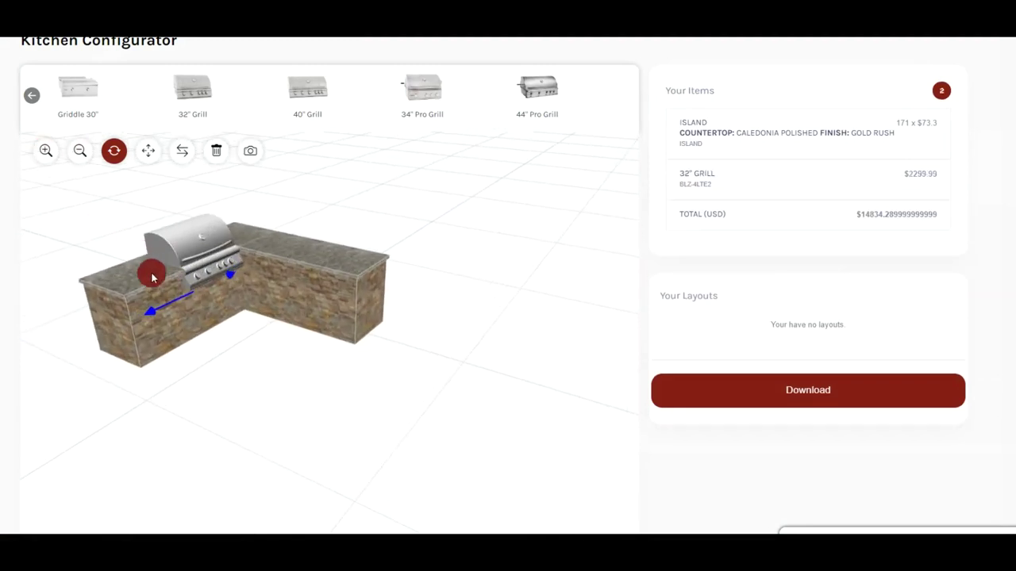
drag(144, 191, 93, 220)
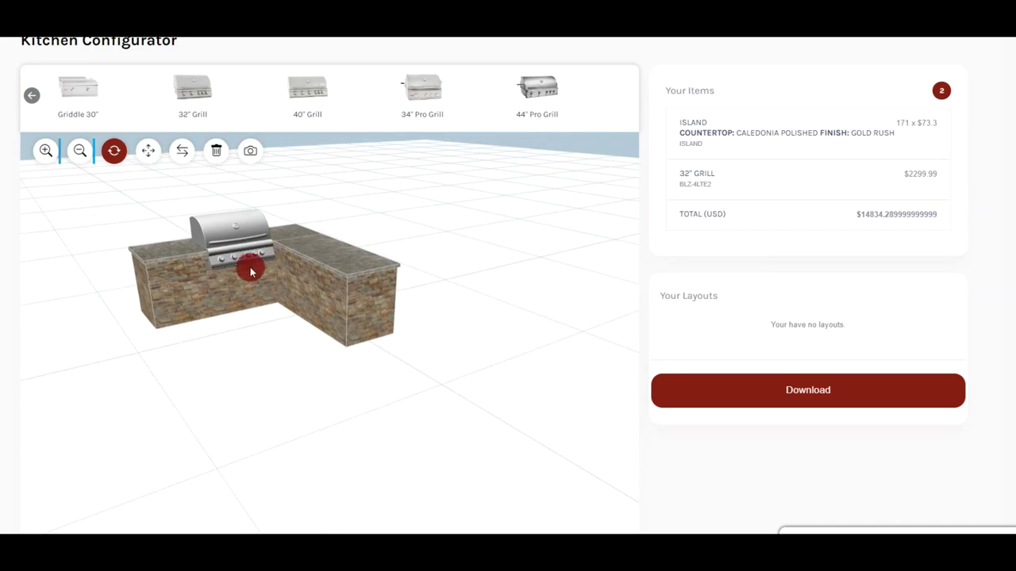
drag(247, 252, 114, 245)
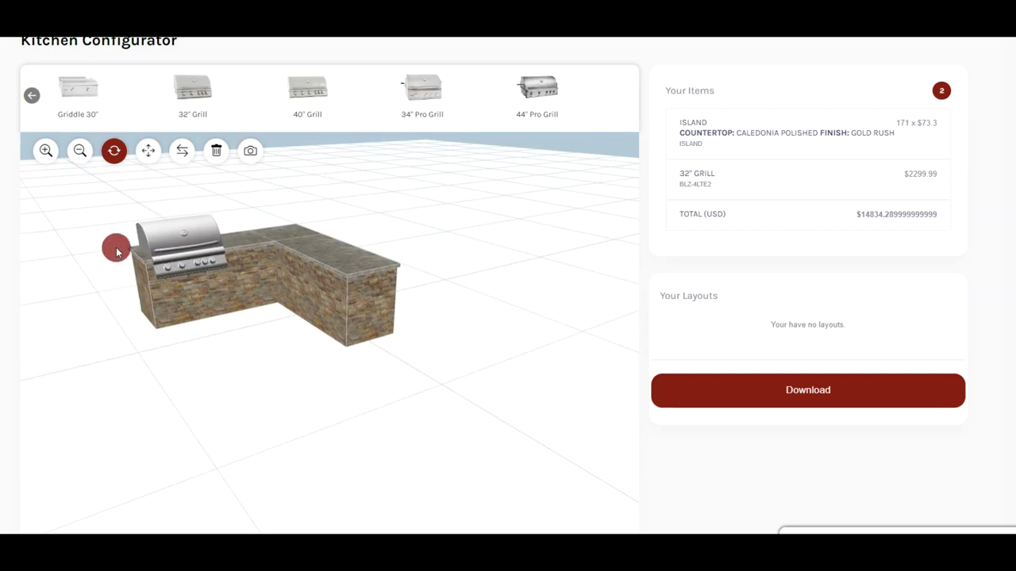
Add a Blaze 32" Double Door to Island 1 and place it under the grill.
click(31, 96)
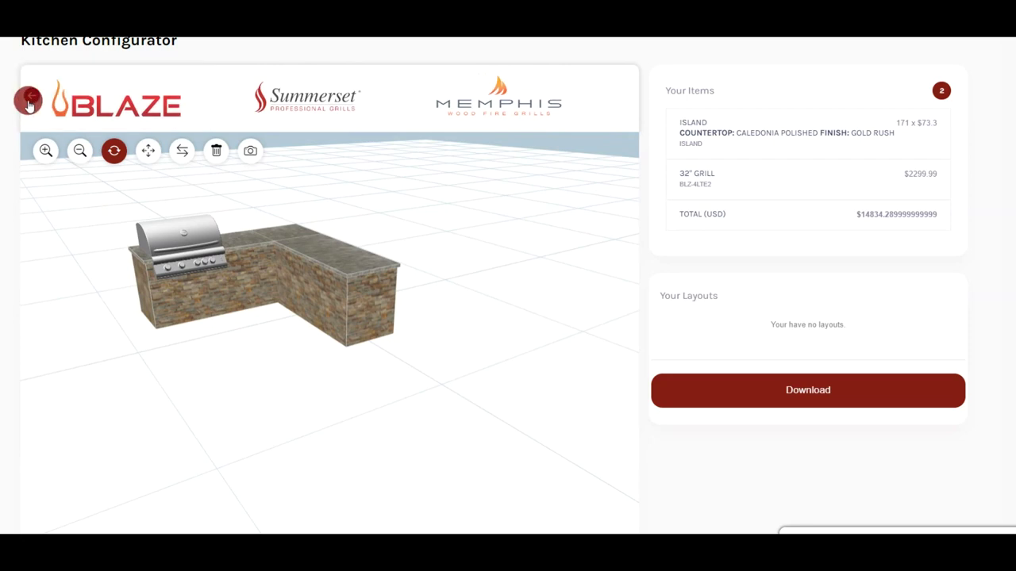
click(32, 97)
click(211, 97)
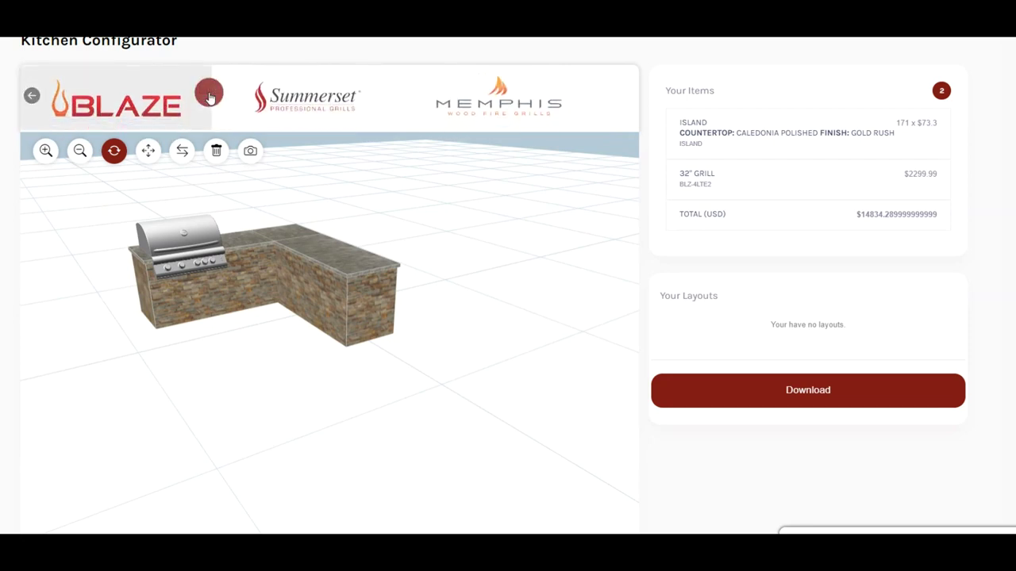
click(170, 97)
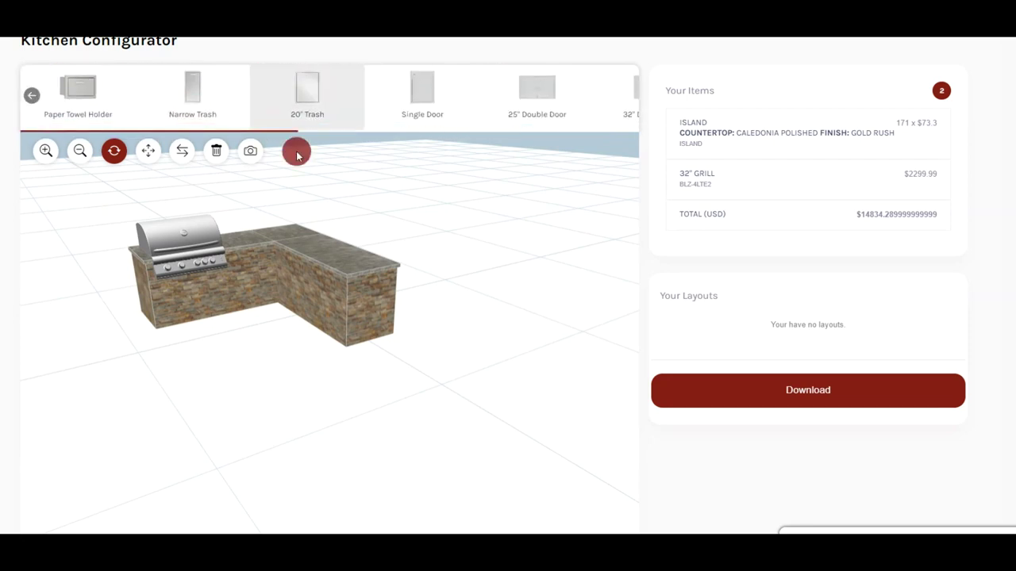
drag(287, 136, 320, 135)
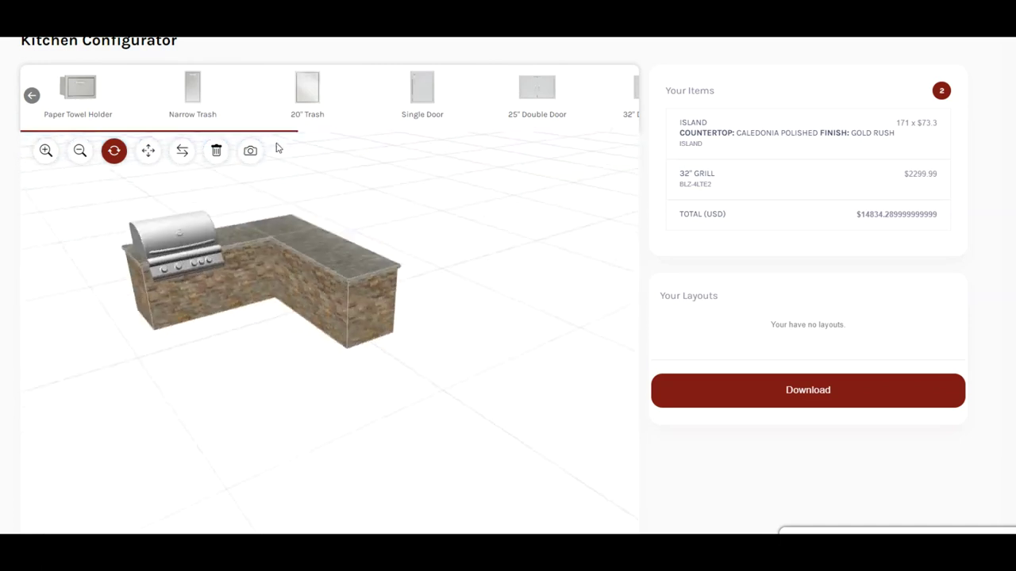
click(280, 135)
click(280, 133)
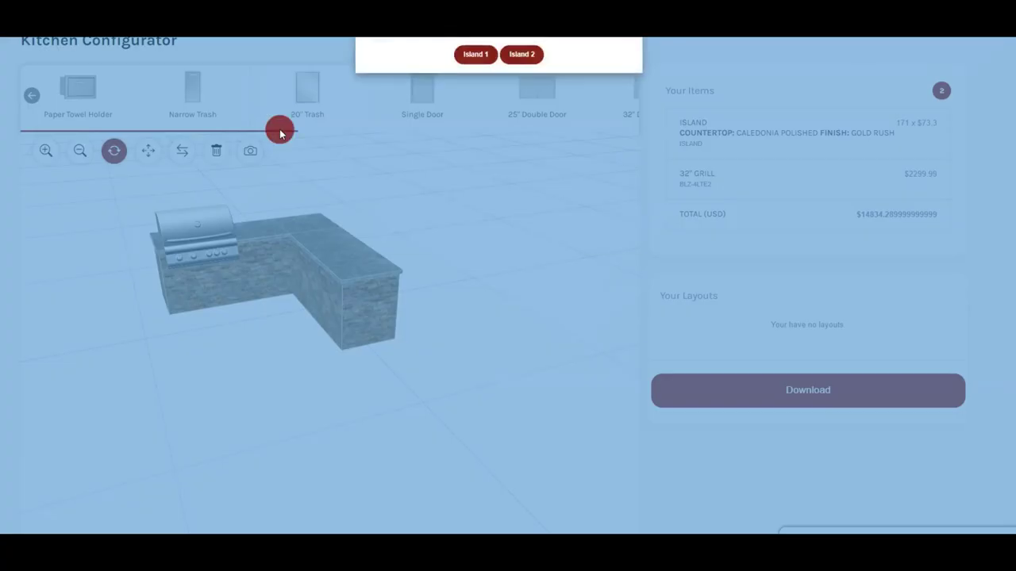
click(277, 139)
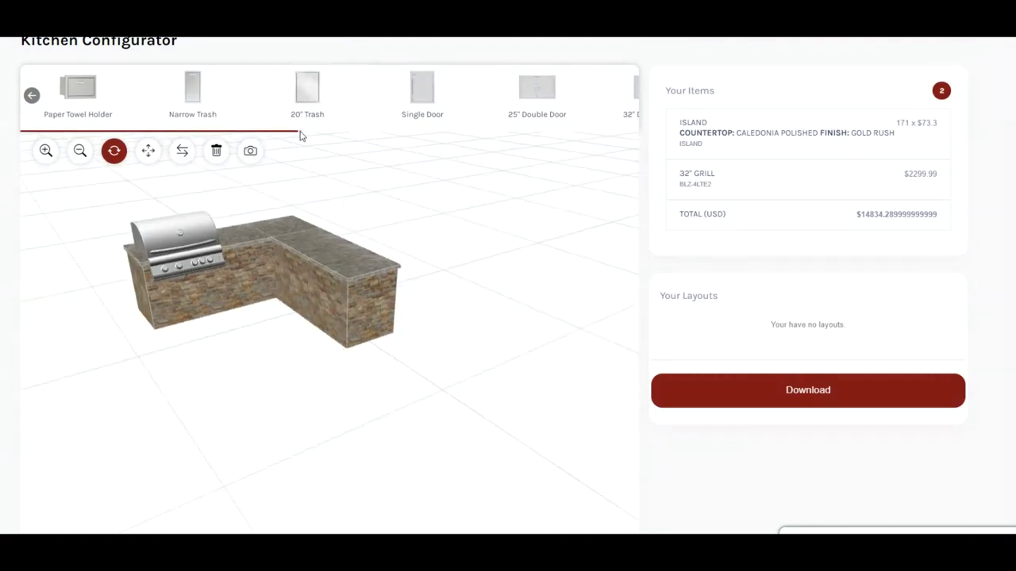
click(291, 133)
drag(294, 135, 426, 135)
click(427, 134)
click(411, 279)
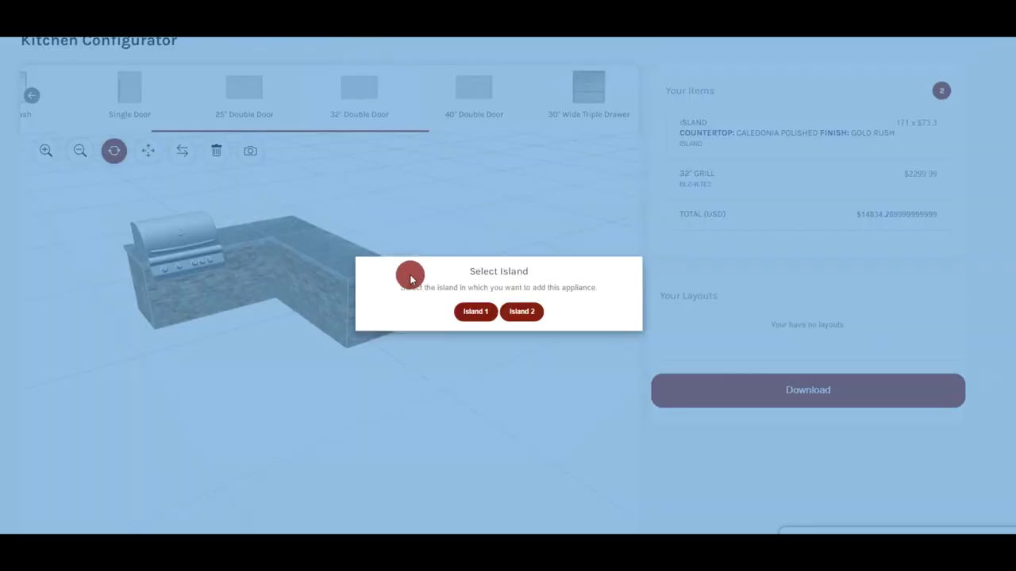
drag(477, 316, 130, 300)
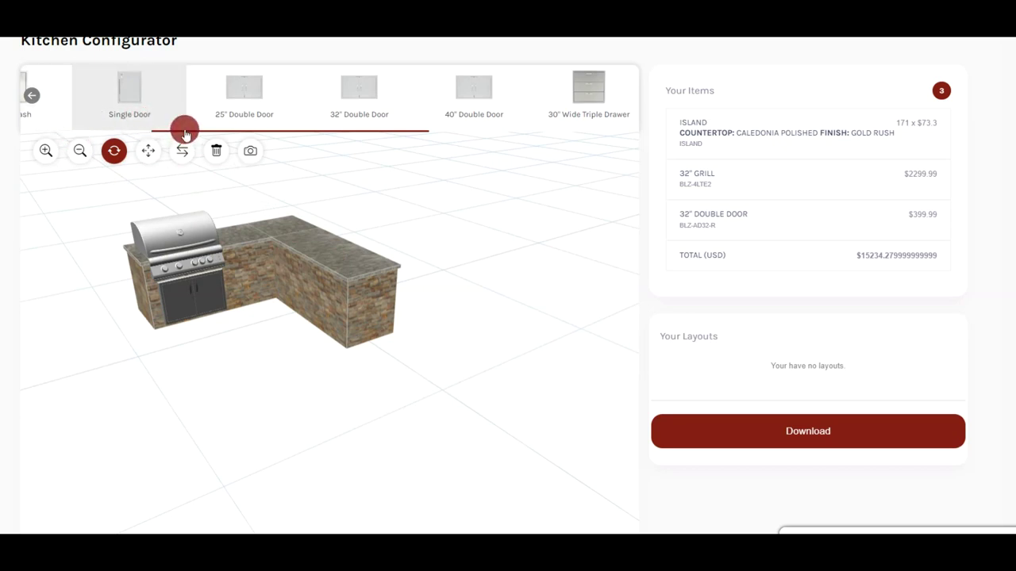
Add a 20" Trash unit to Island 1, positioned beside the grill doors.
drag(183, 135, 74, 134)
click(272, 89)
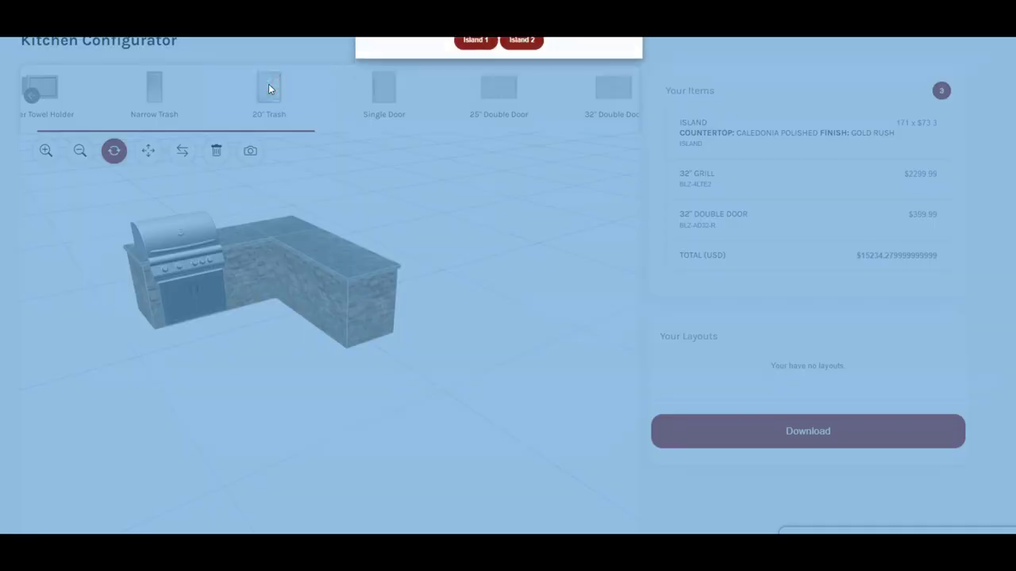
click(473, 312)
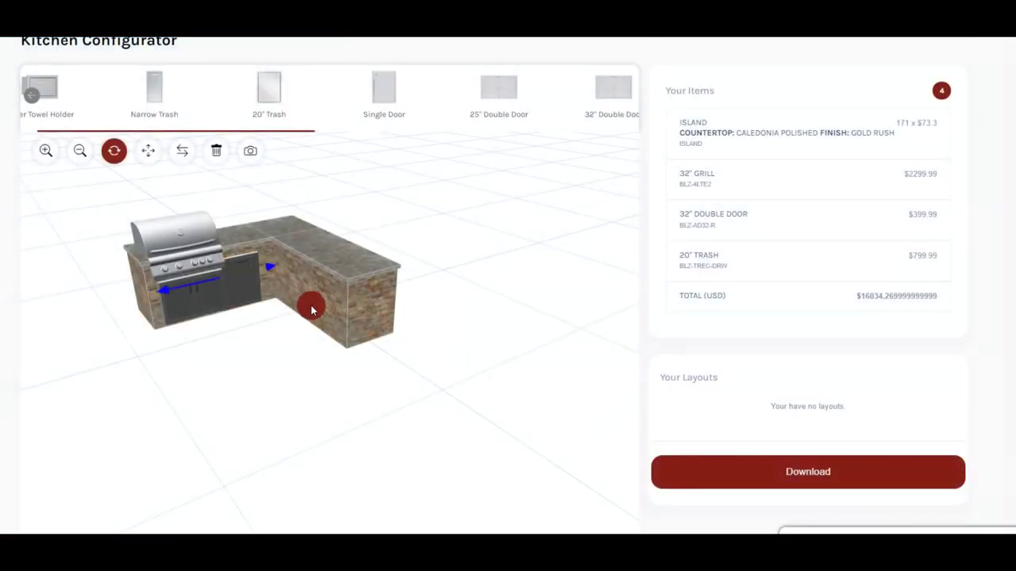
drag(267, 267, 279, 261)
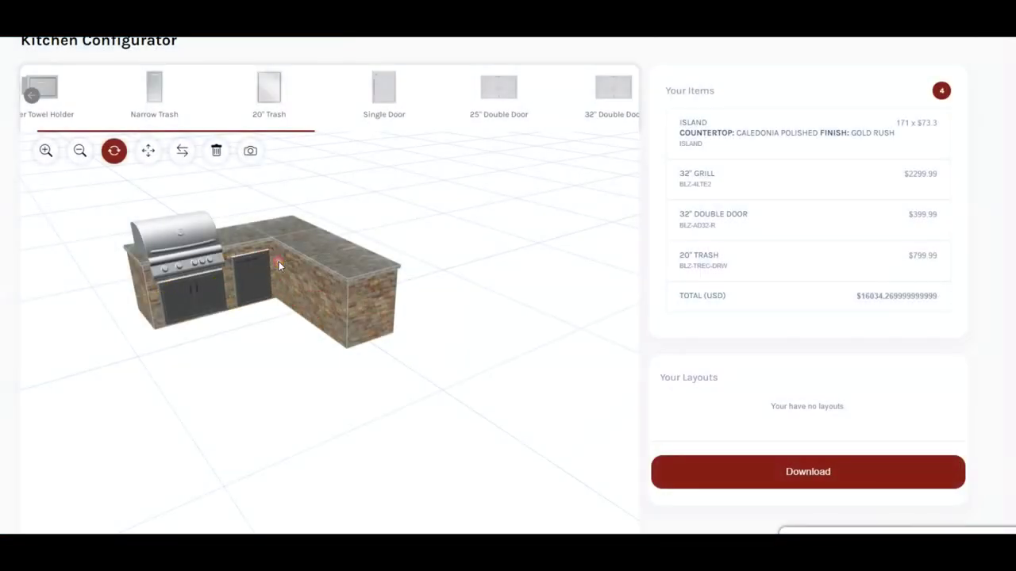
click(31, 96)
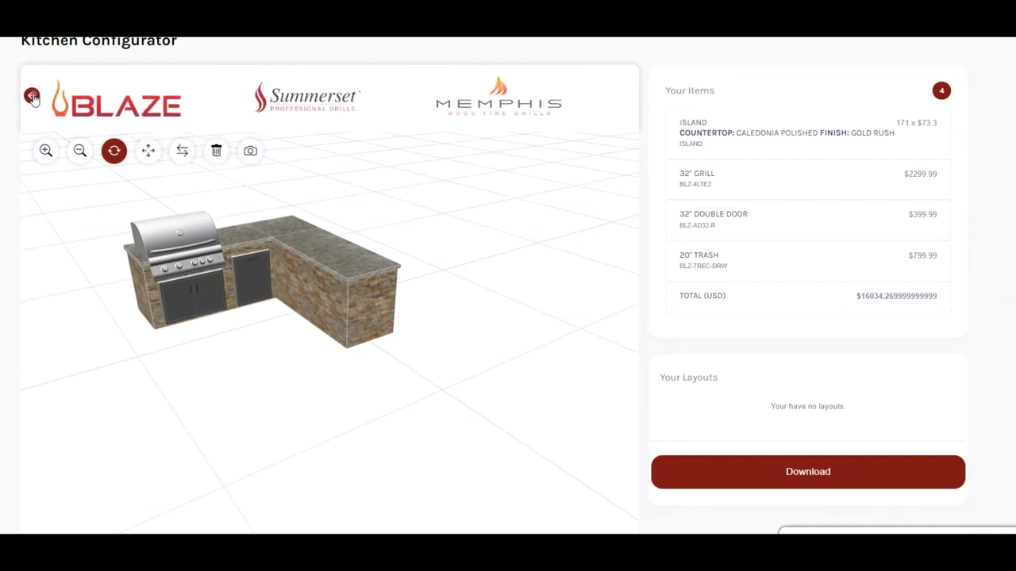
Add a Blaze 24" Glass Front Refrigerator to Island 2, near the long run's right end.
click(33, 97)
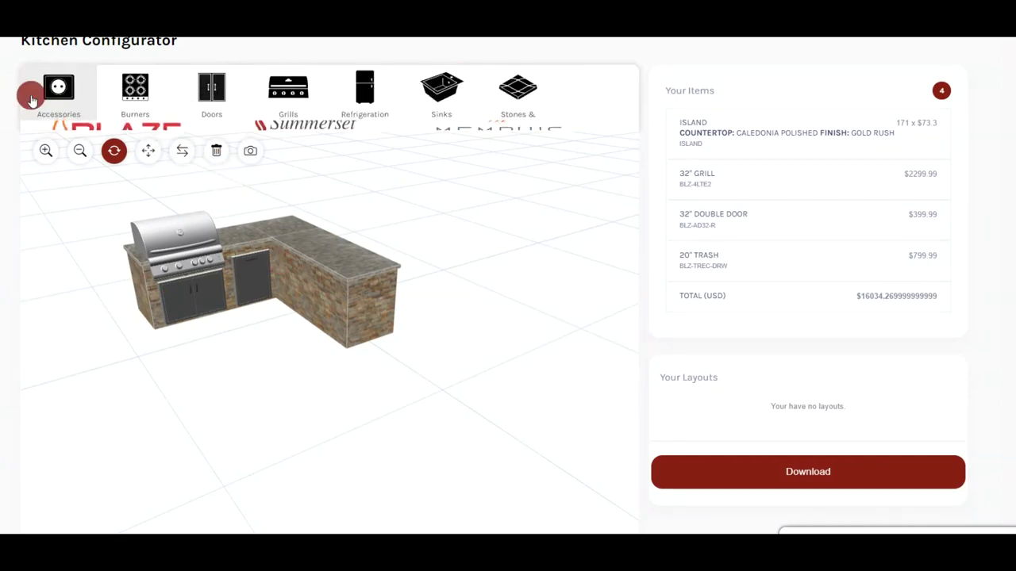
click(366, 95)
click(154, 103)
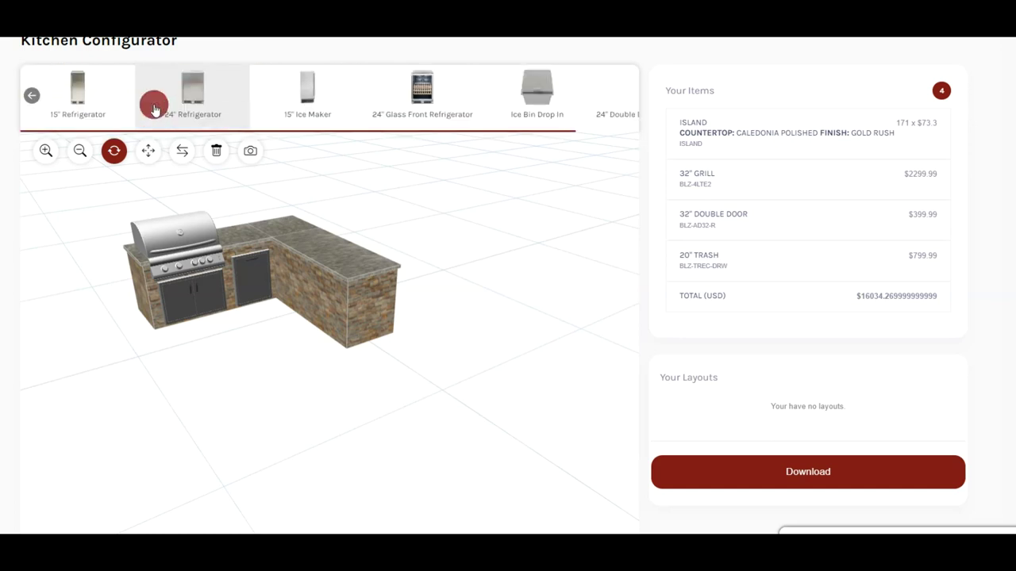
click(401, 94)
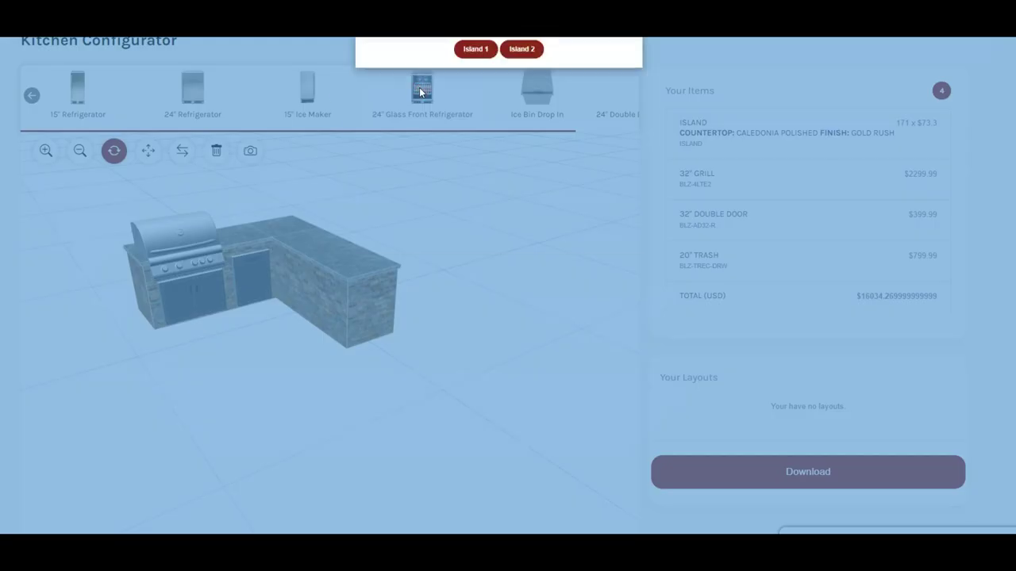
click(341, 174)
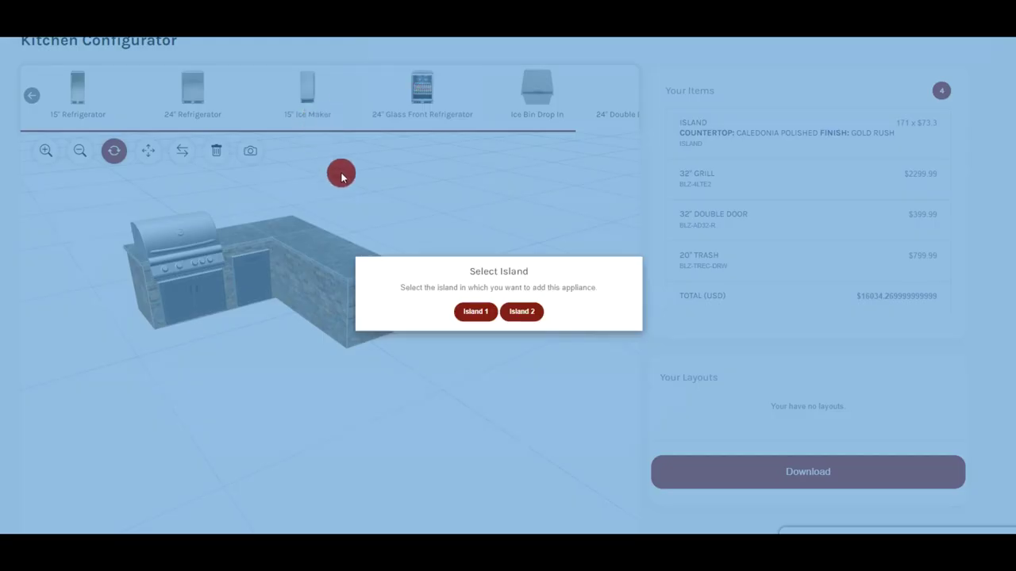
click(520, 318)
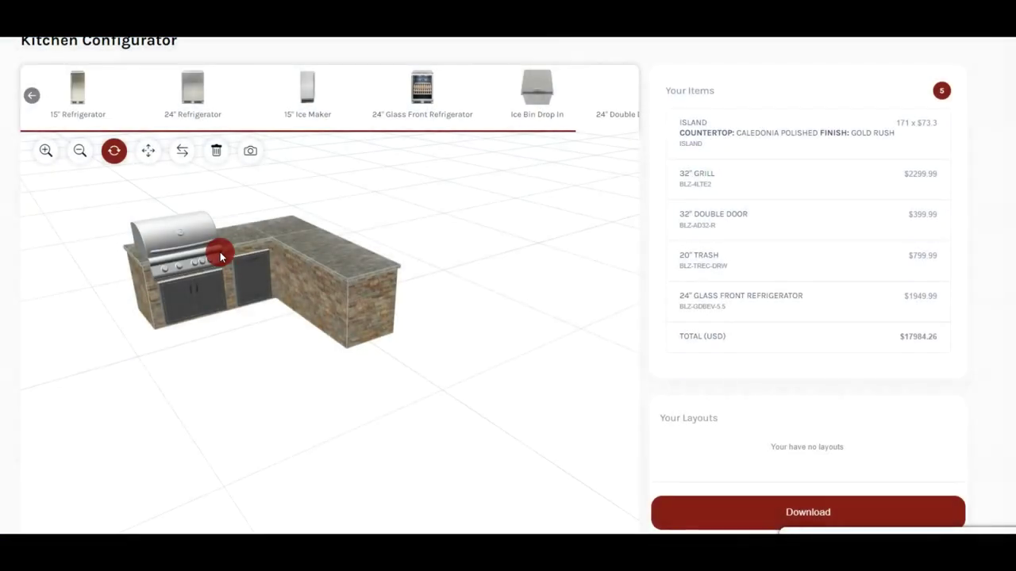
drag(220, 252, 203, 188)
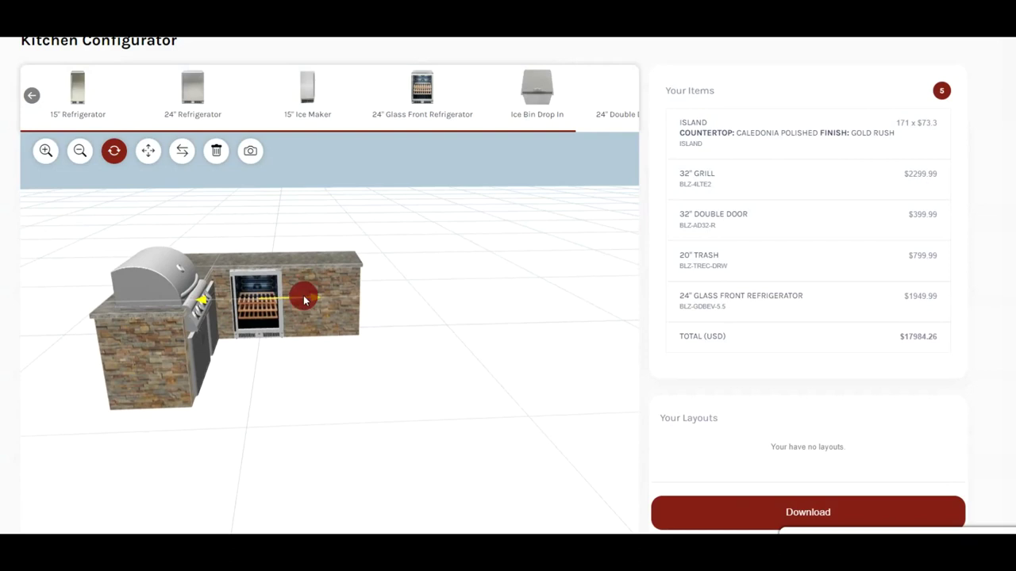
drag(321, 300, 382, 298)
click(32, 96)
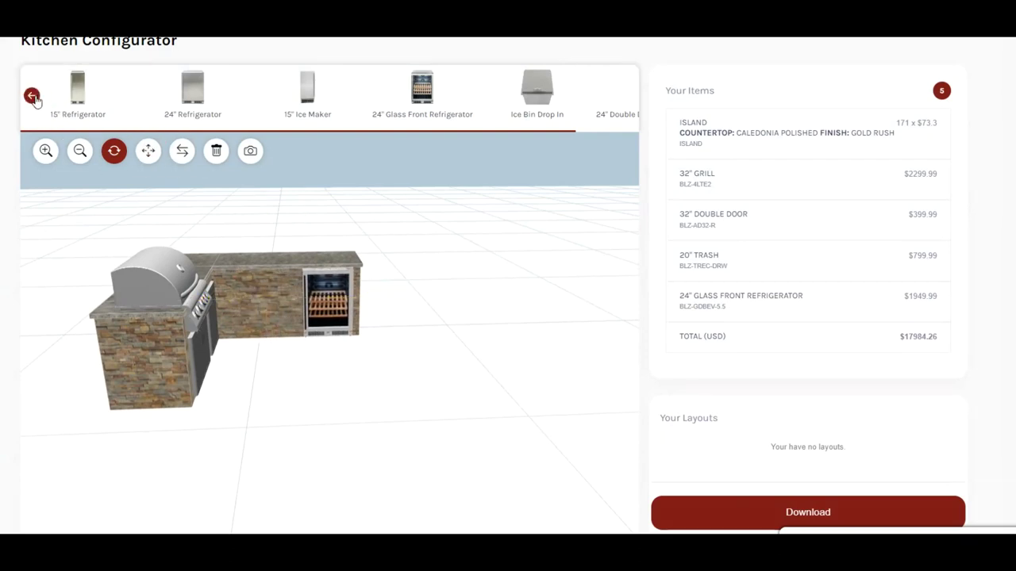
click(28, 96)
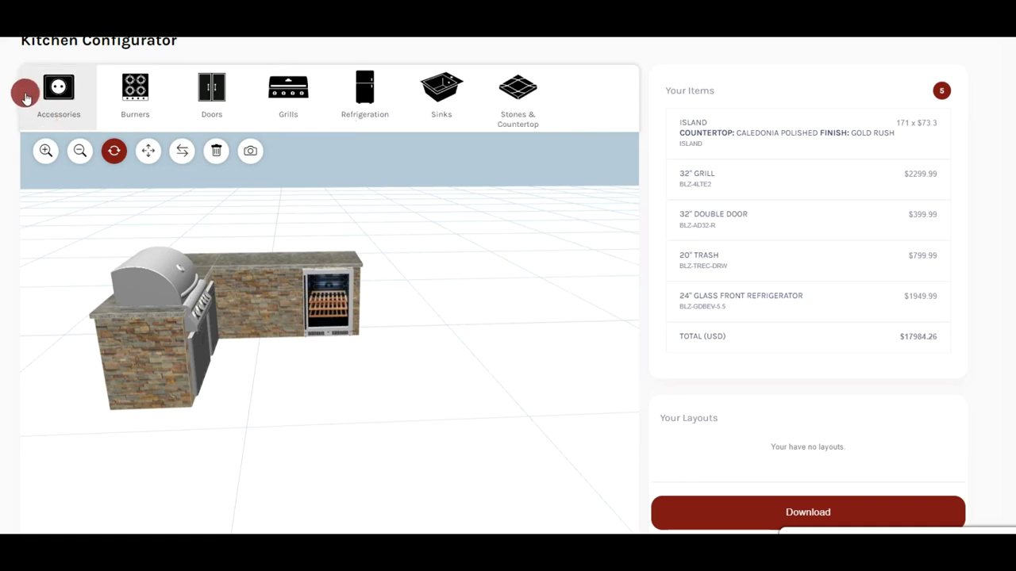
Add a Big Ridge 23" BRES sink to Island 2.
click(440, 93)
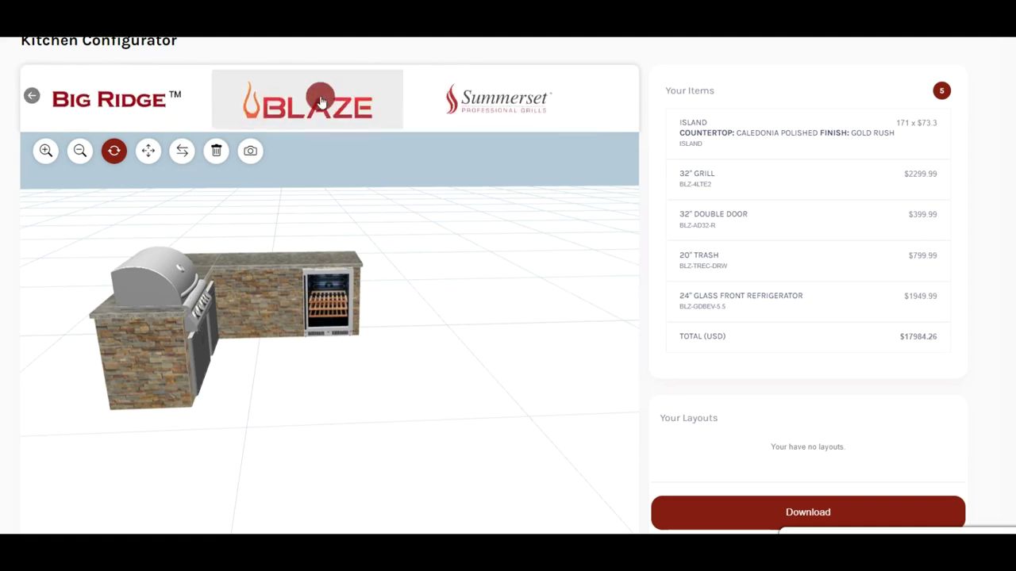
click(179, 96)
click(182, 93)
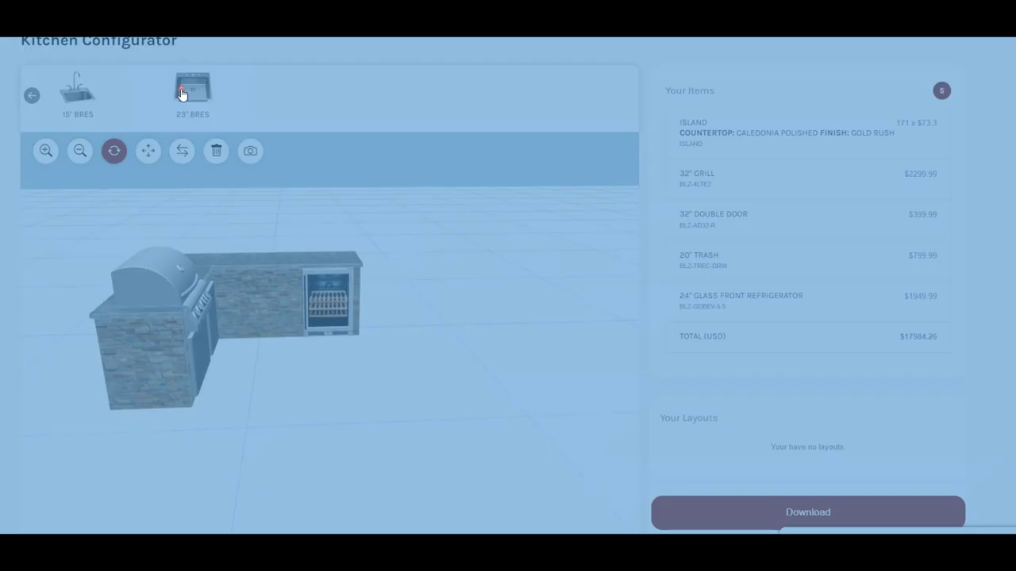
click(521, 313)
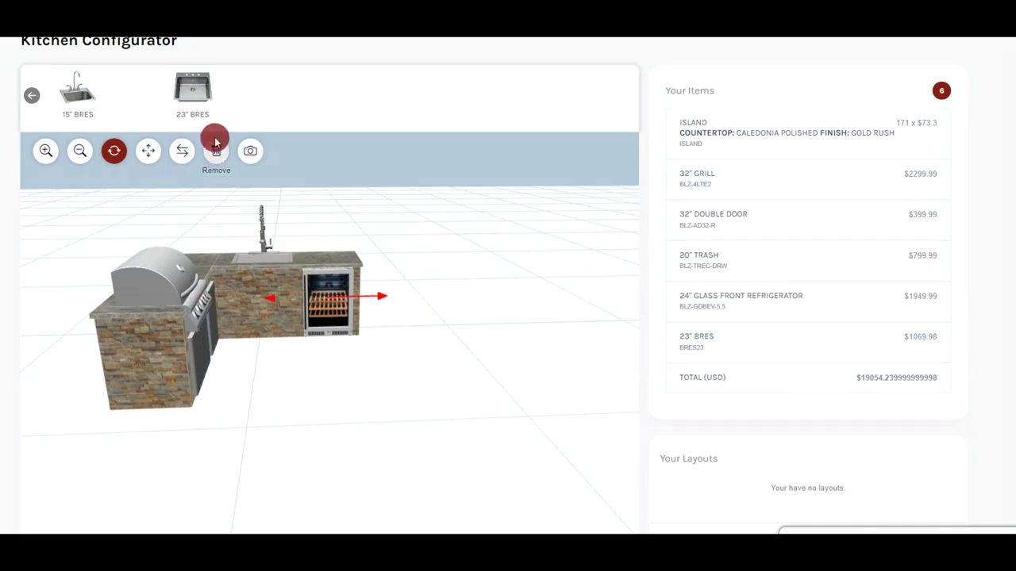
click(49, 96)
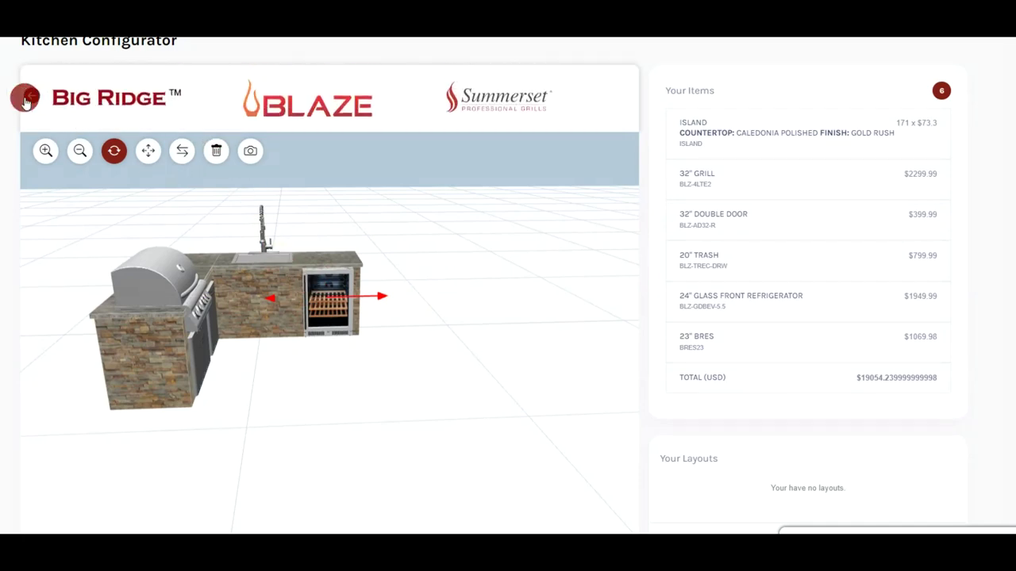
Place a Blaze 25" Double Door on the island below the sink.
click(204, 90)
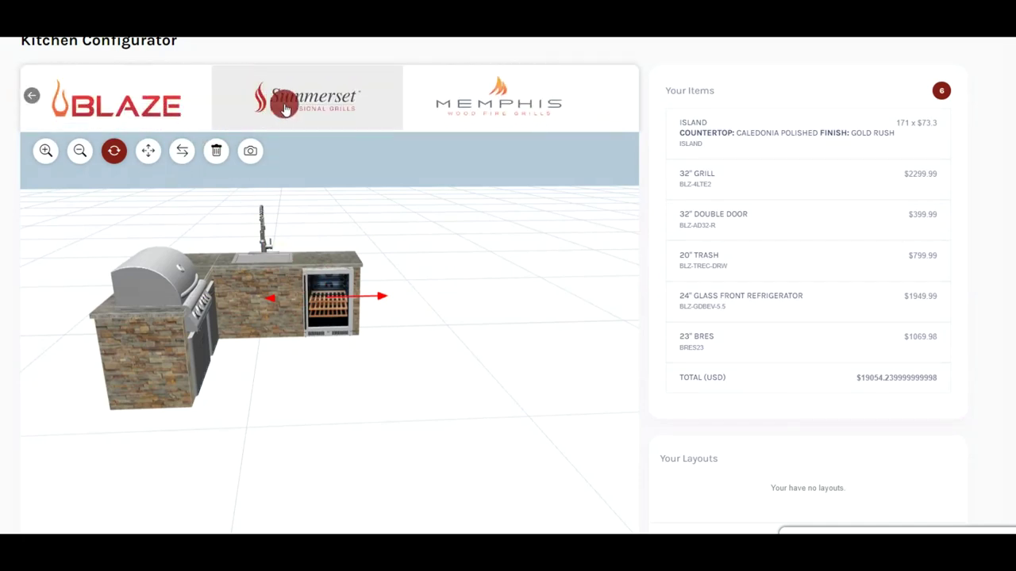
click(165, 108)
click(535, 99)
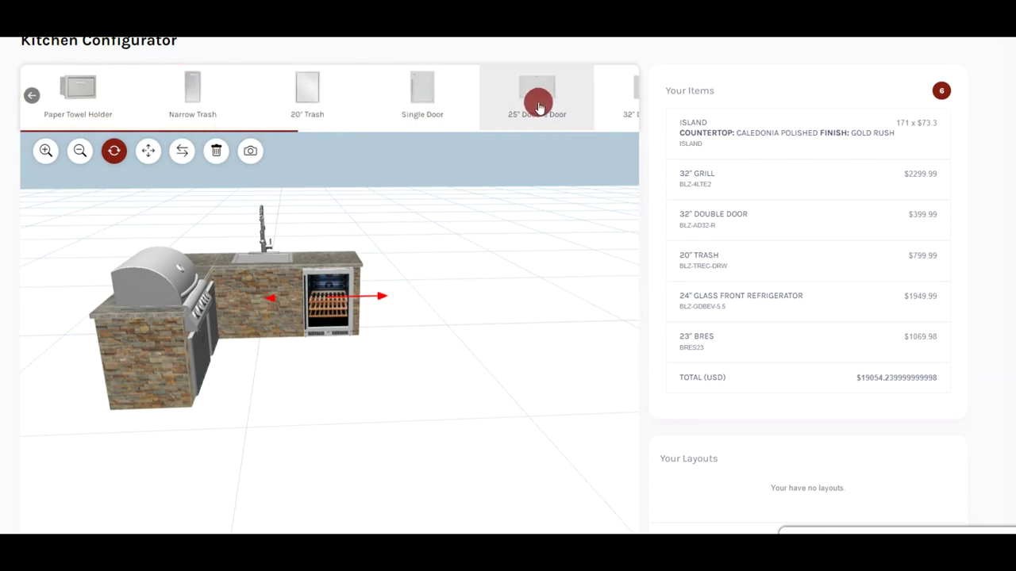
click(421, 312)
click(495, 312)
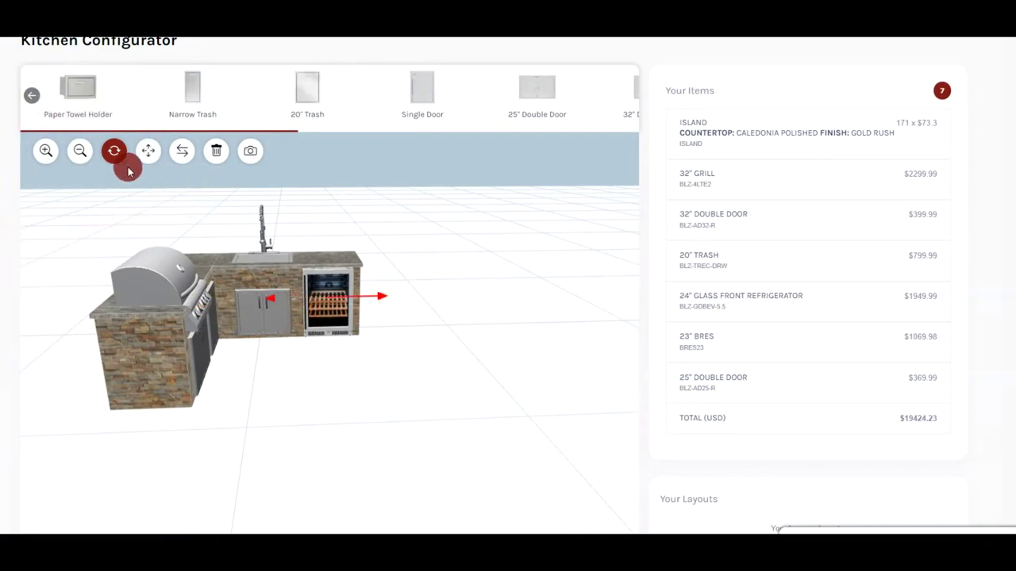
Add a Leviton Popup GFCI outlet ($129) to the island.
click(31, 95)
click(32, 95)
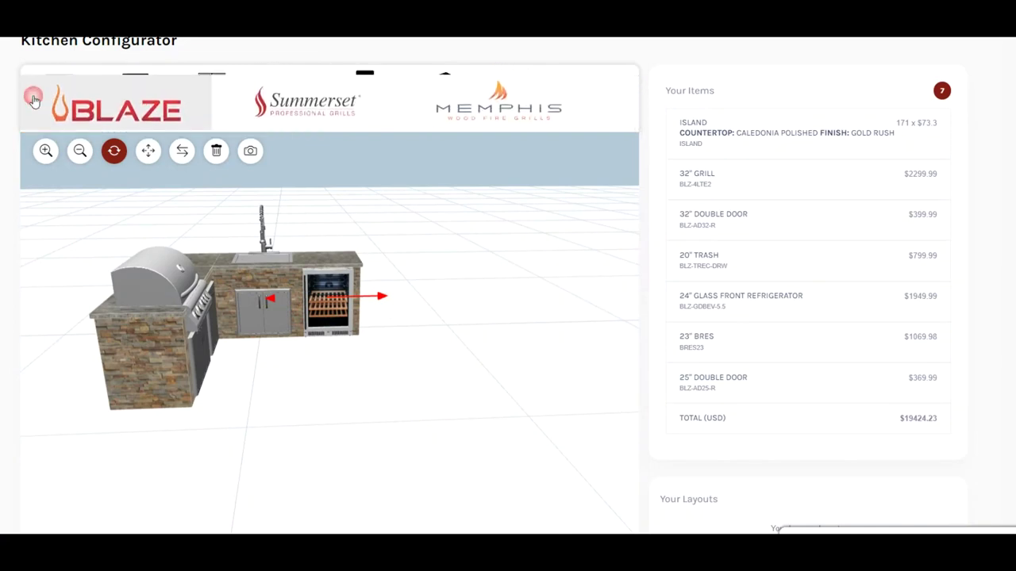
click(32, 96)
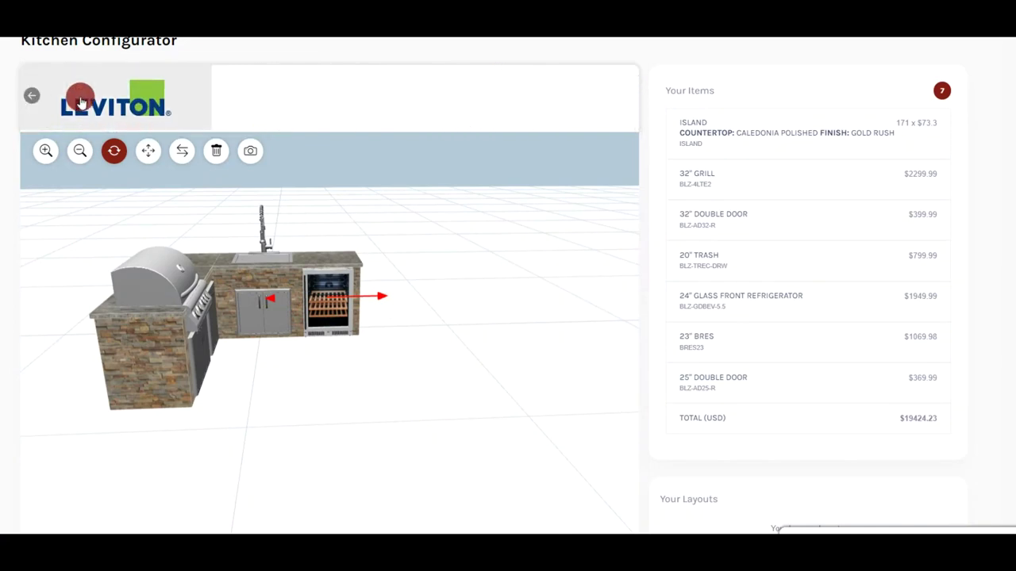
click(88, 102)
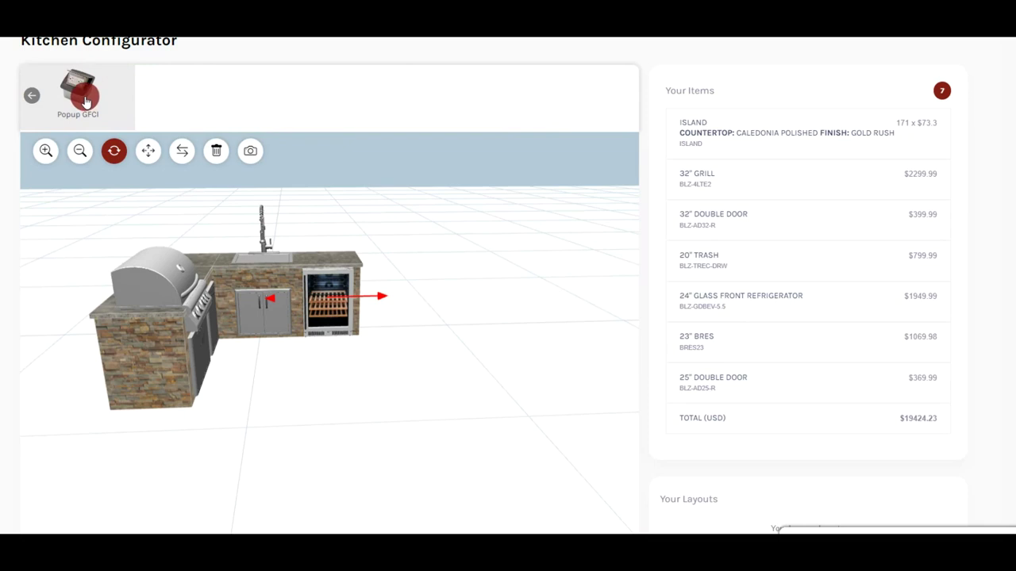
click(88, 94)
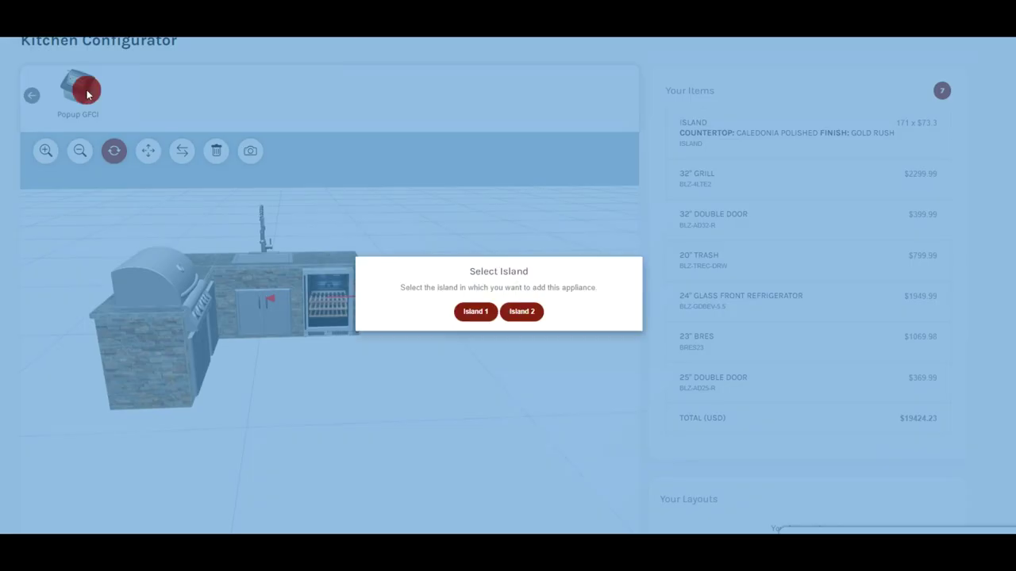
click(524, 312)
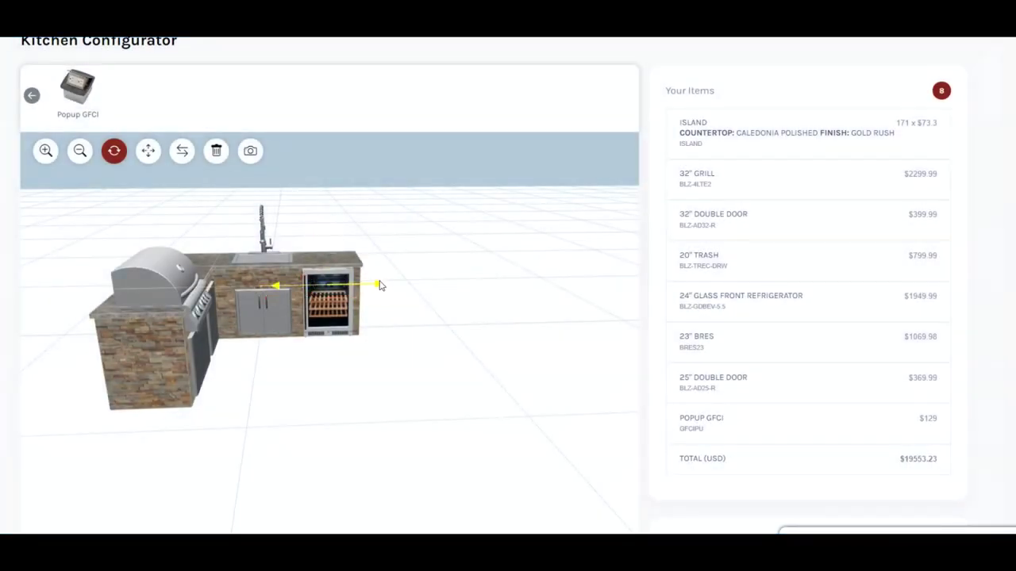
drag(246, 205, 194, 248)
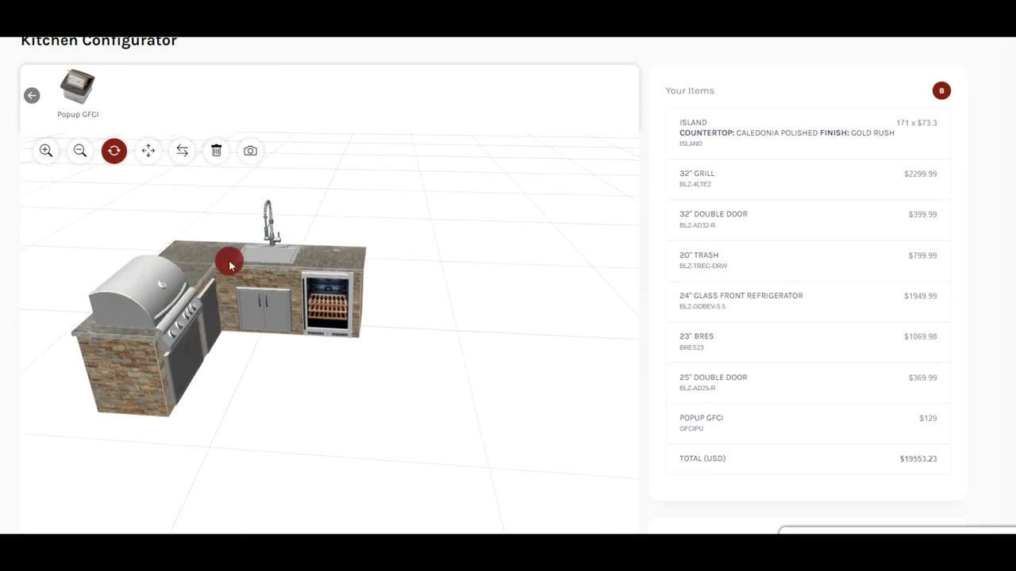
click(30, 96)
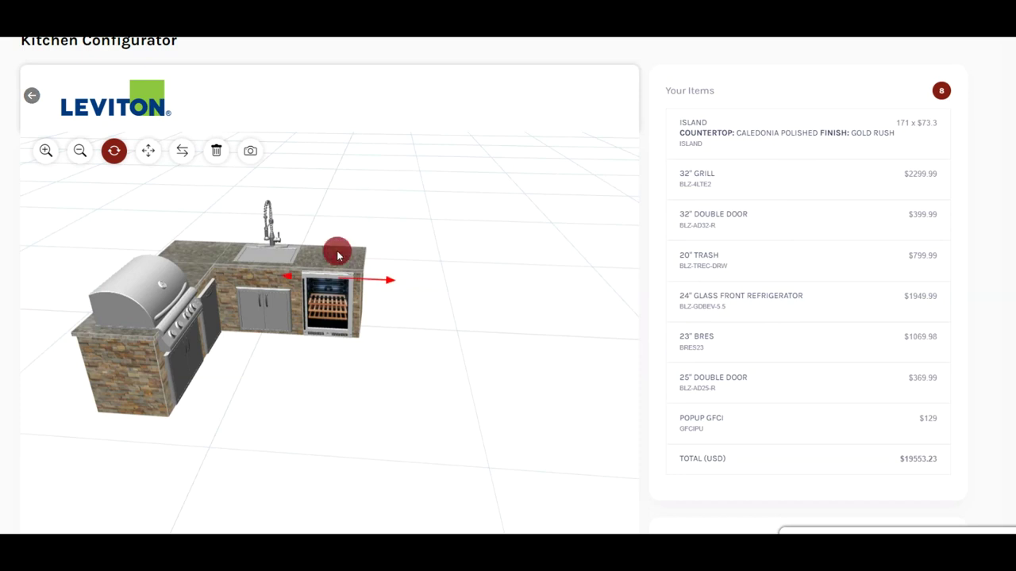
Delete the selected Popup GFCI outlet, returning the total to $19424.23.
click(218, 152)
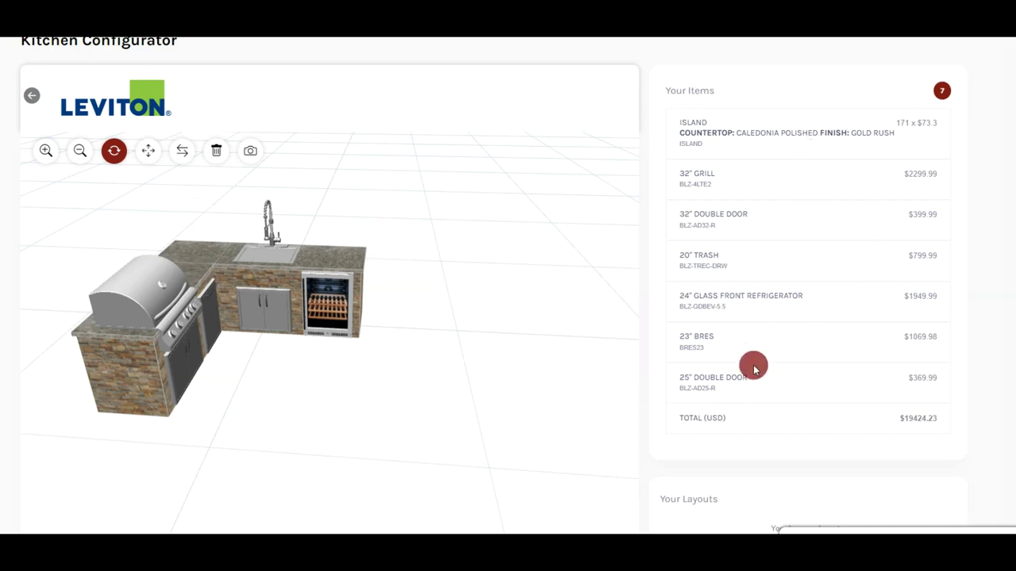
scroll(645, 328, up, 3)
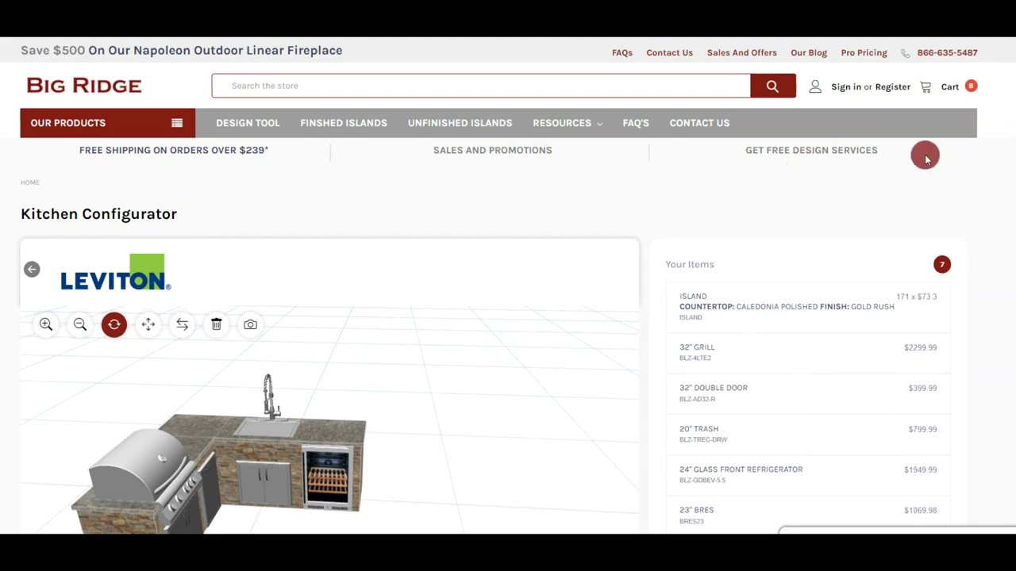
click(946, 87)
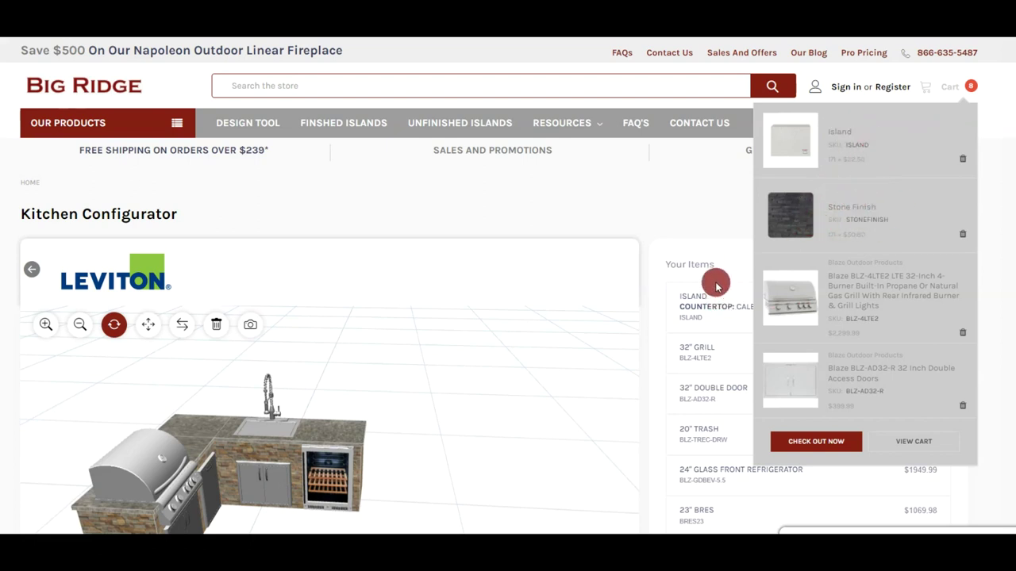
click(705, 224)
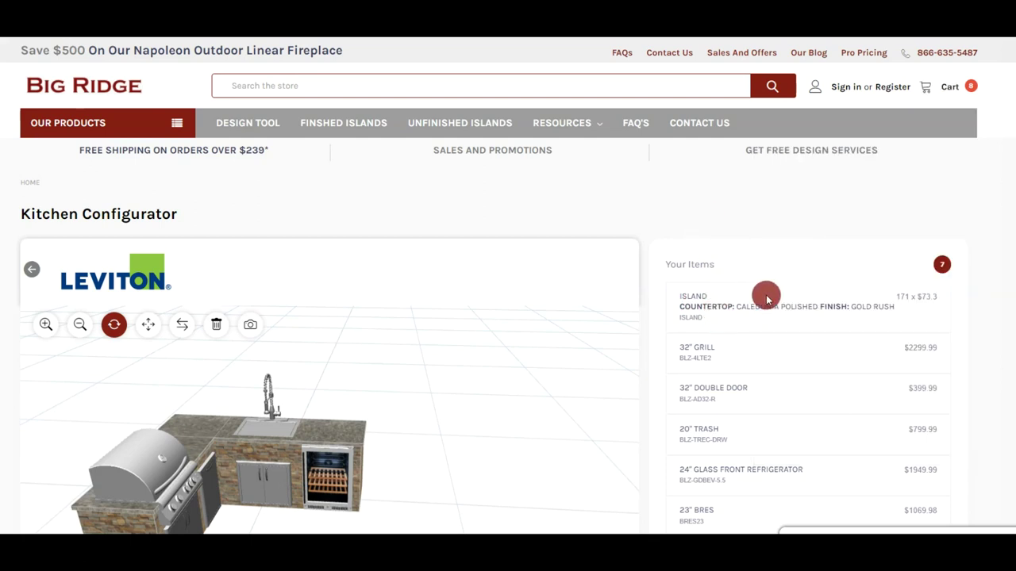
scroll(811, 277, down, 3)
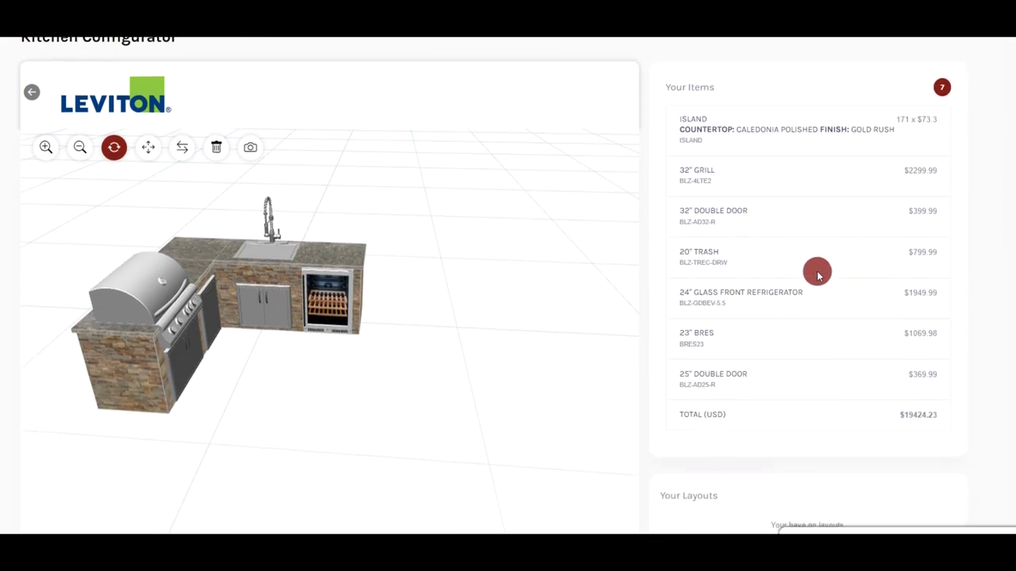
scroll(816, 270, down, 2)
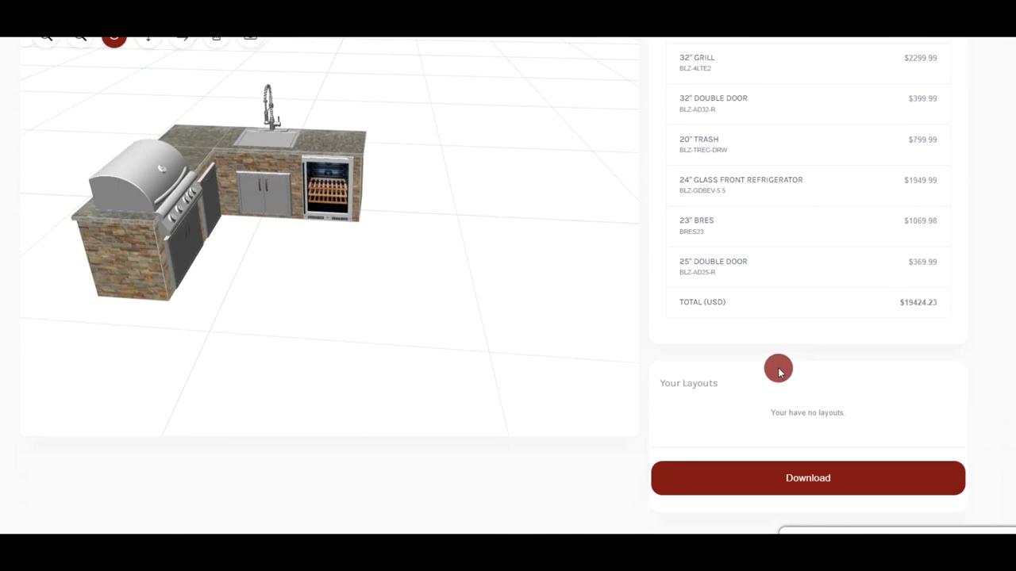
scroll(778, 370, up, 1)
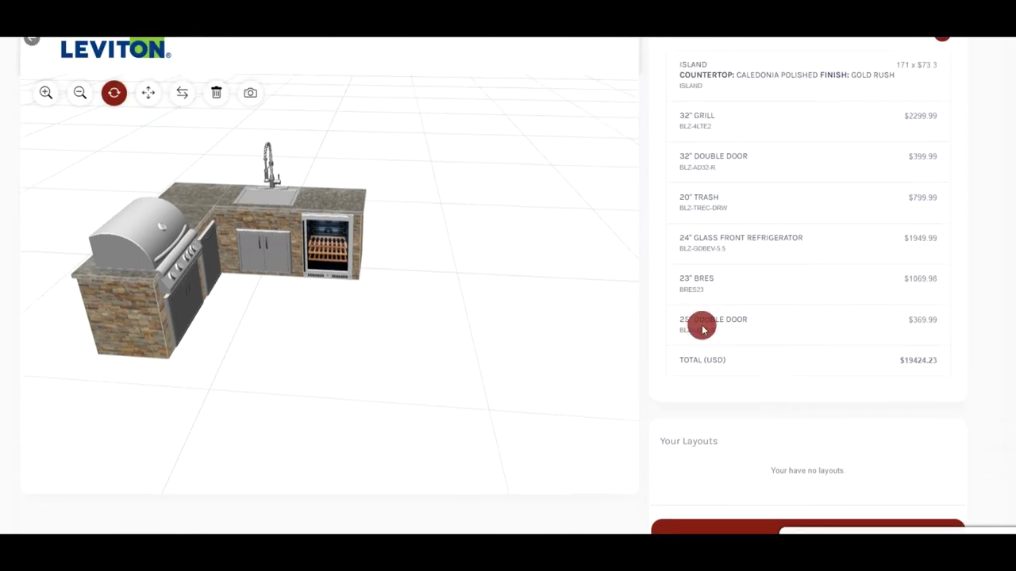
scroll(702, 330, up, 4)
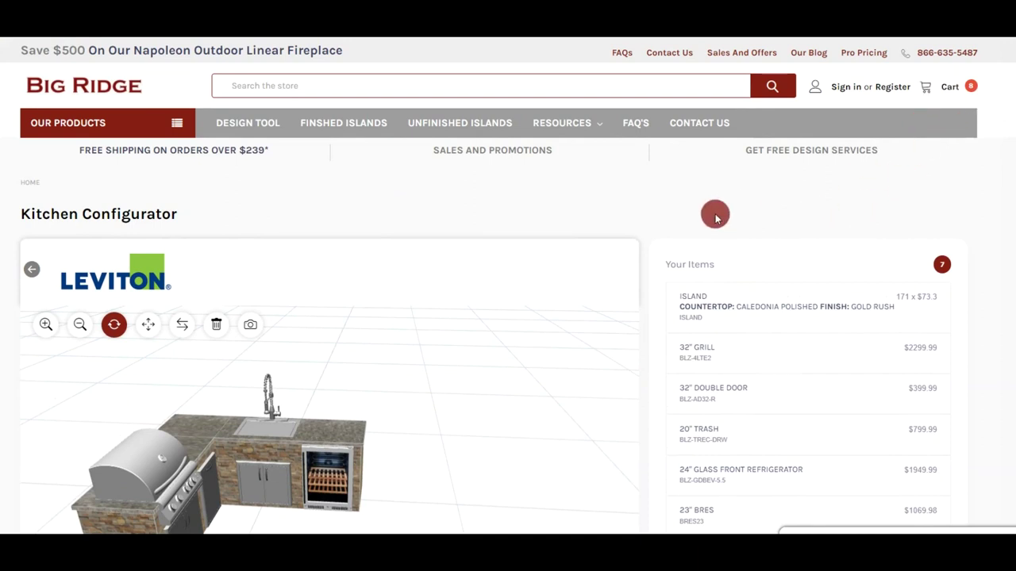
Capture two layout snapshots of the kitchen: a low side view and a high rear-corner view.
scroll(615, 258, down, 3)
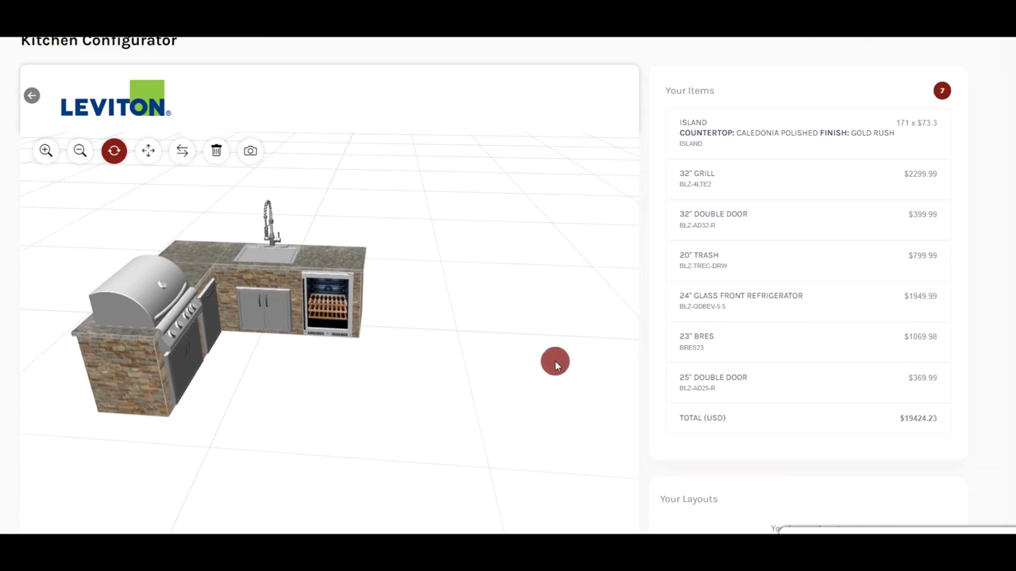
scroll(545, 363, down, 2)
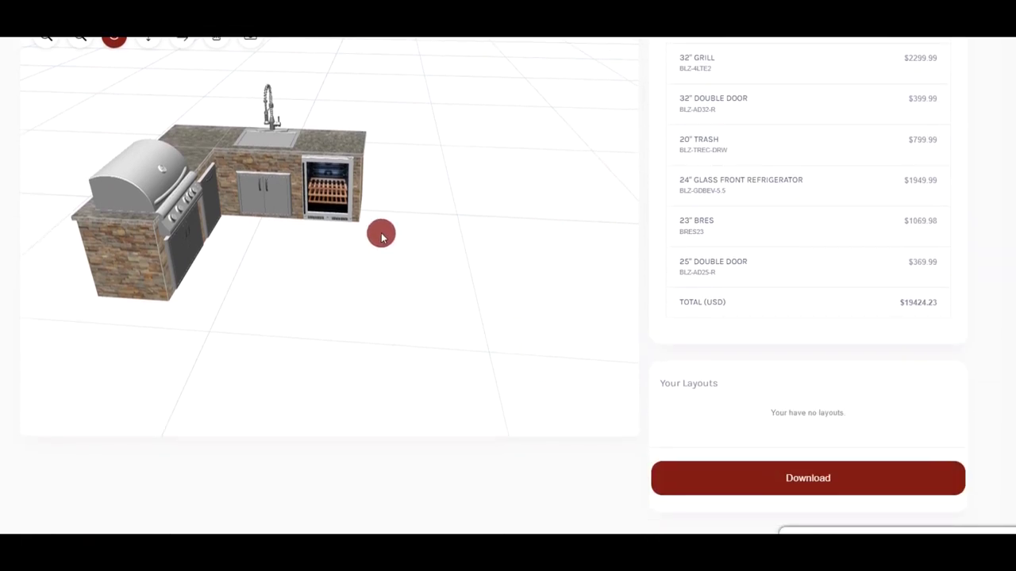
scroll(492, 318, up, 2)
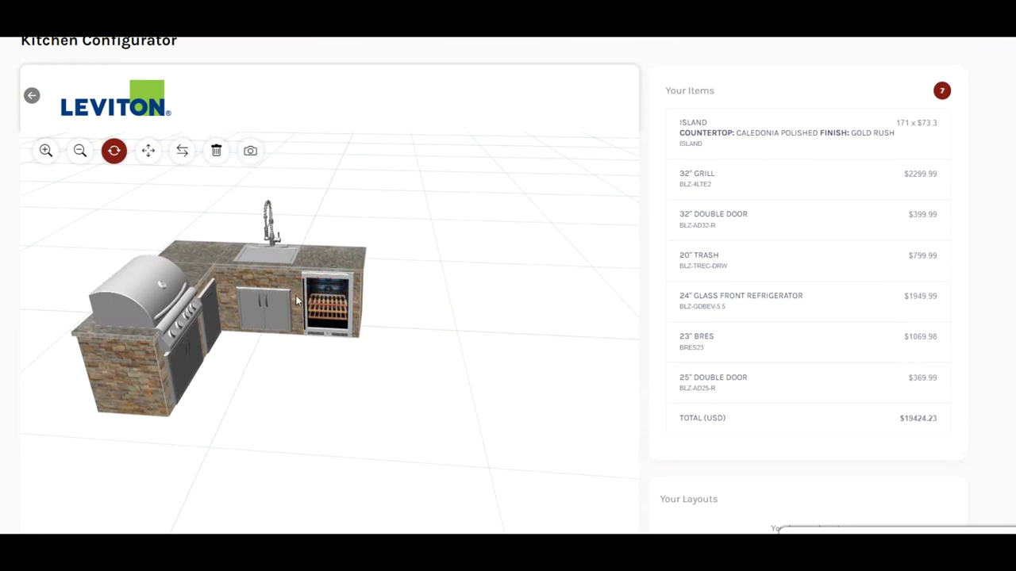
drag(298, 300, 253, 289)
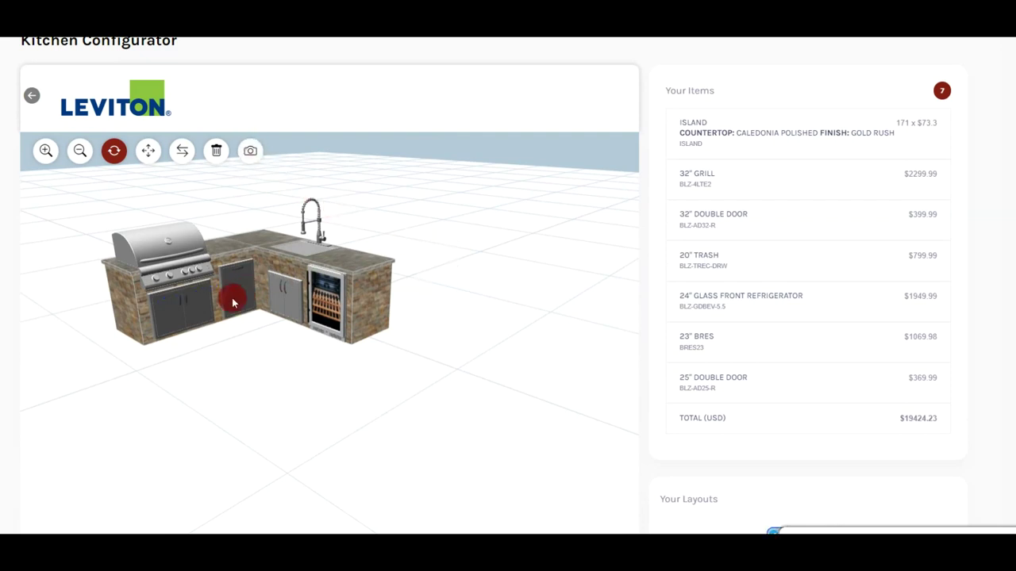
drag(234, 296, 235, 361)
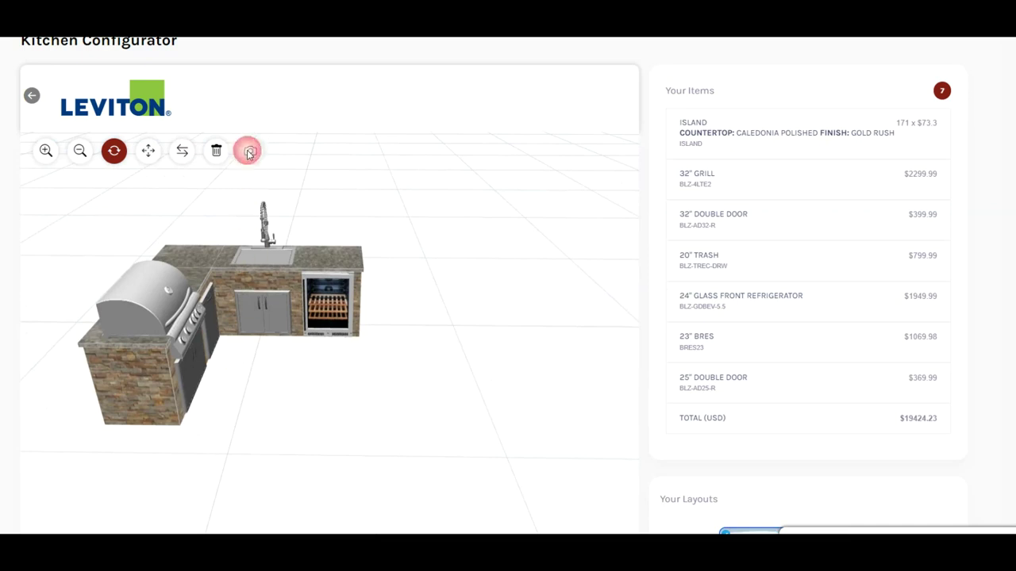
scroll(556, 373, down, 2)
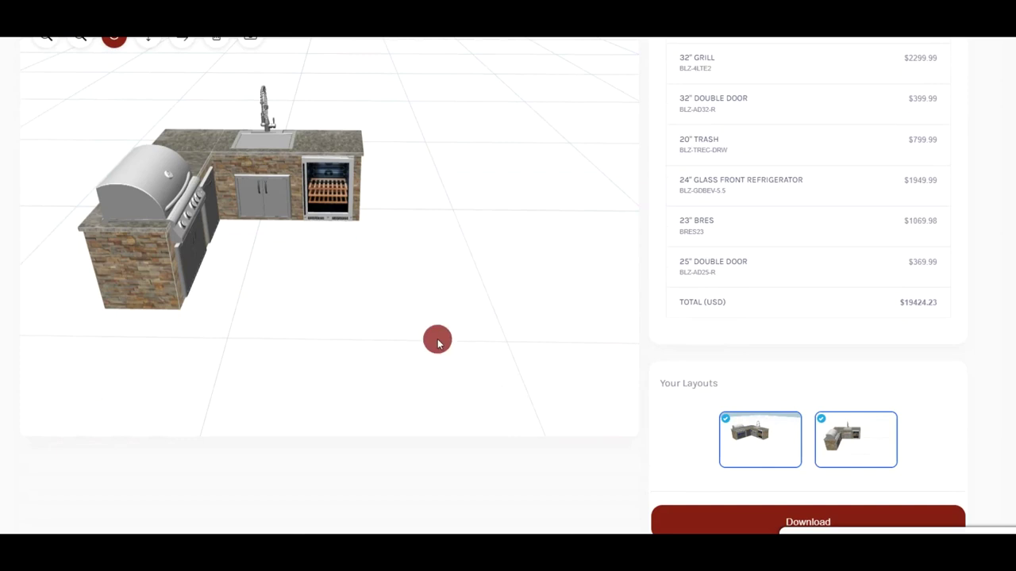
drag(387, 287, 295, 293)
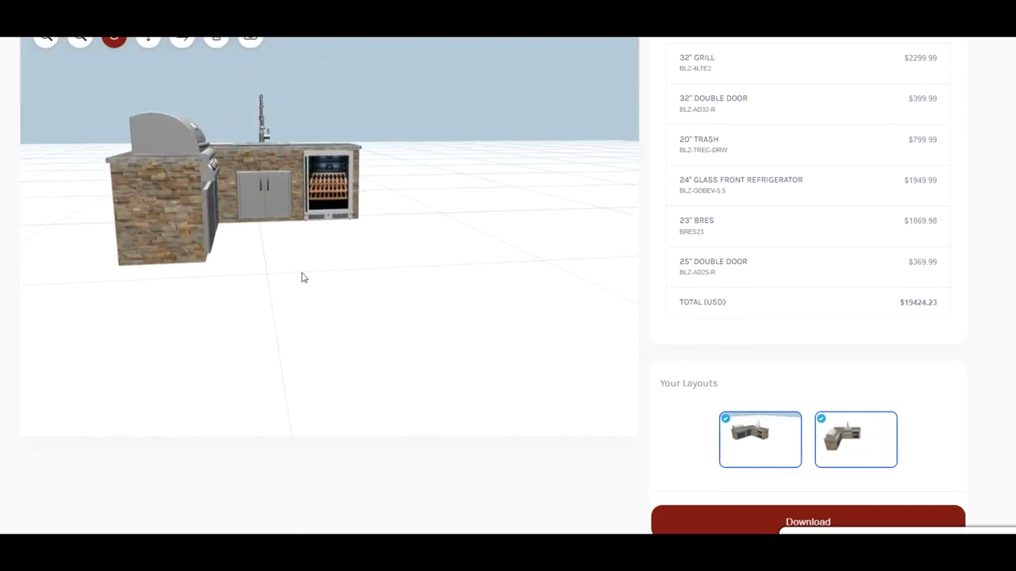
click(249, 44)
drag(421, 197, 324, 215)
click(256, 50)
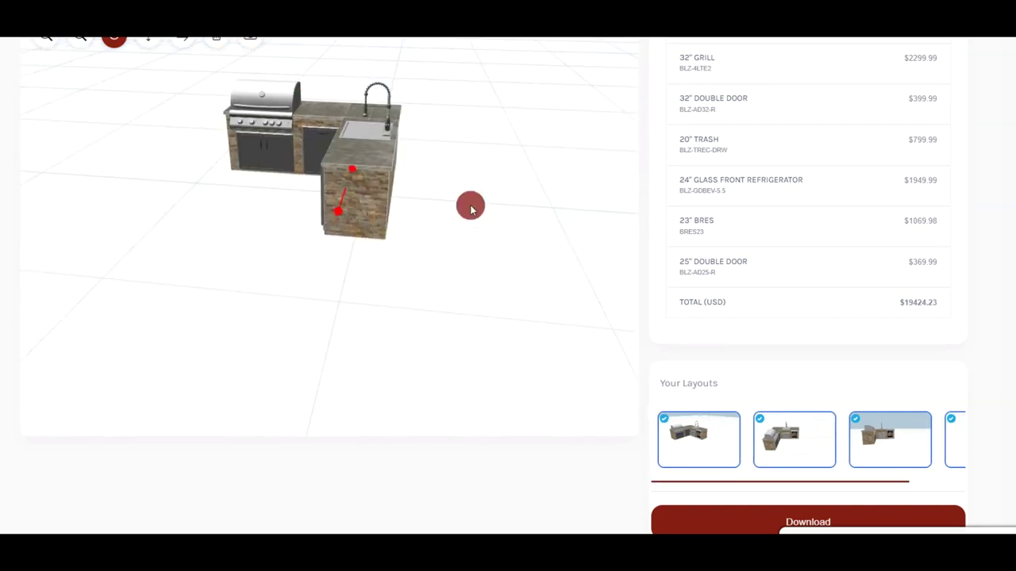
Download the captured layouts and item list as a PDF.
scroll(738, 341, up, 1)
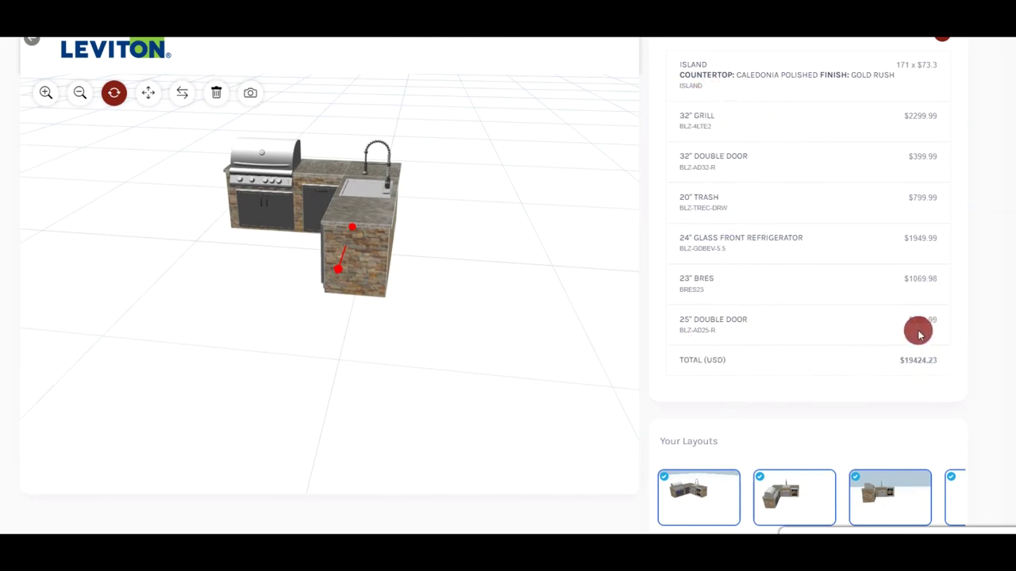
scroll(778, 378, down, 1)
scroll(778, 382, down, 1)
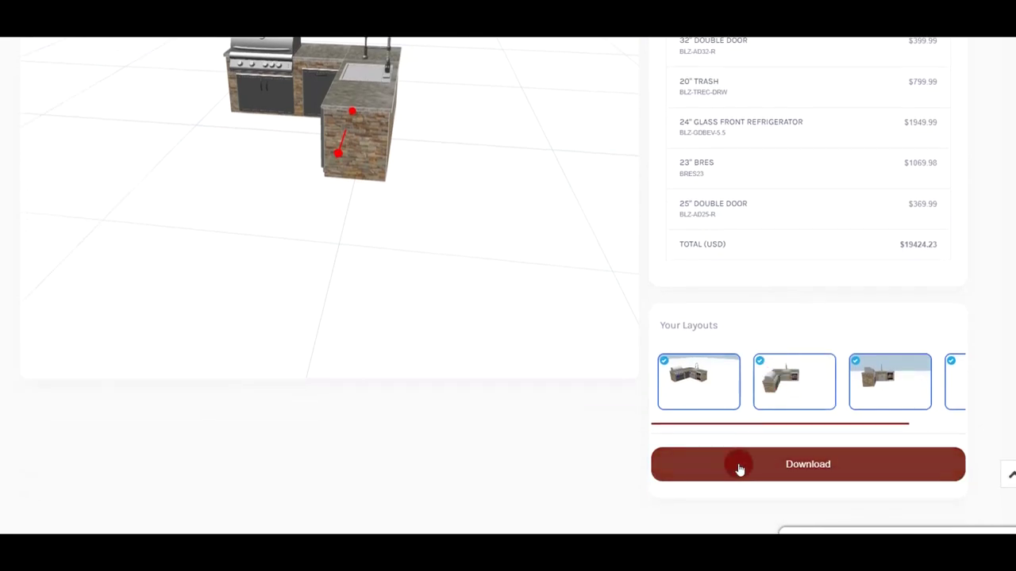
click(738, 468)
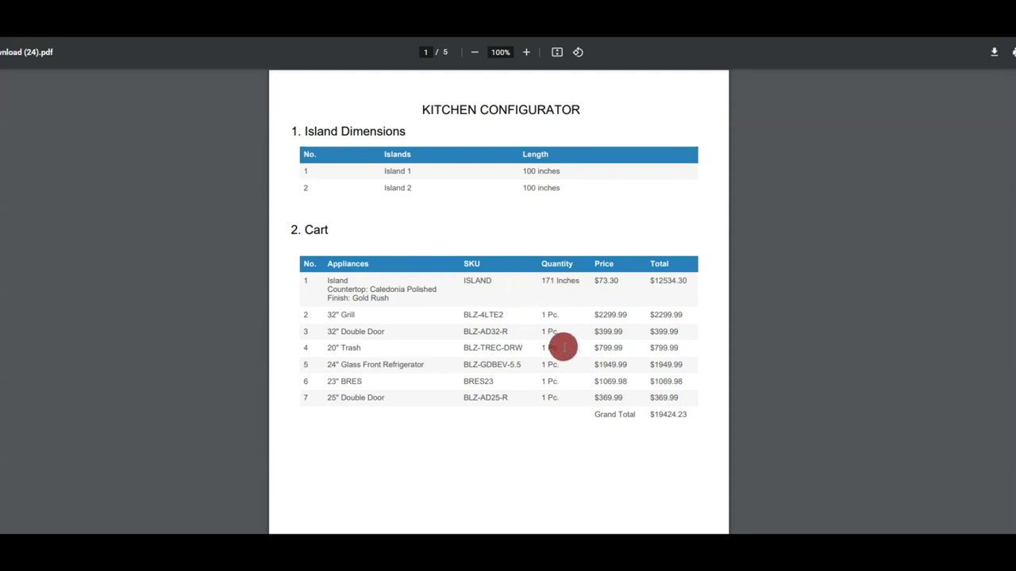
Scroll through the PDF's $19424.23 cart table down to the Layout 1 and Layout 2 renders.
scroll(622, 343, down, 7)
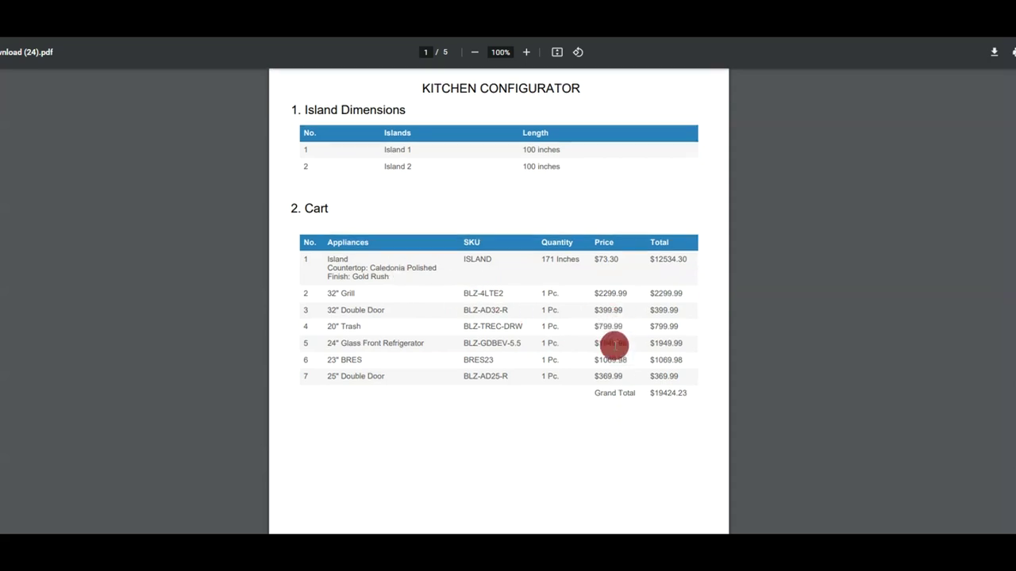
scroll(577, 328, down, 5)
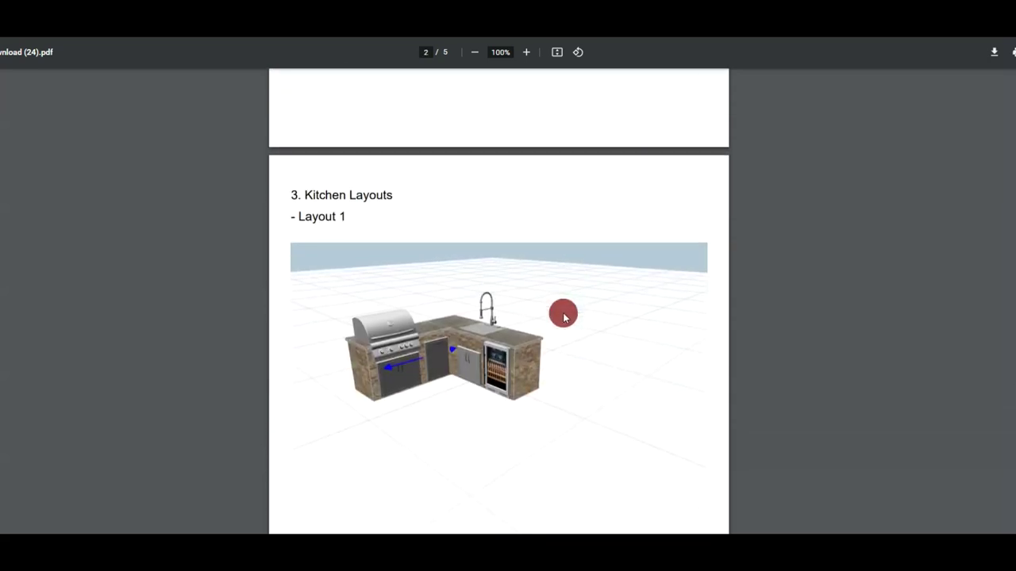
scroll(576, 314, down, 11)
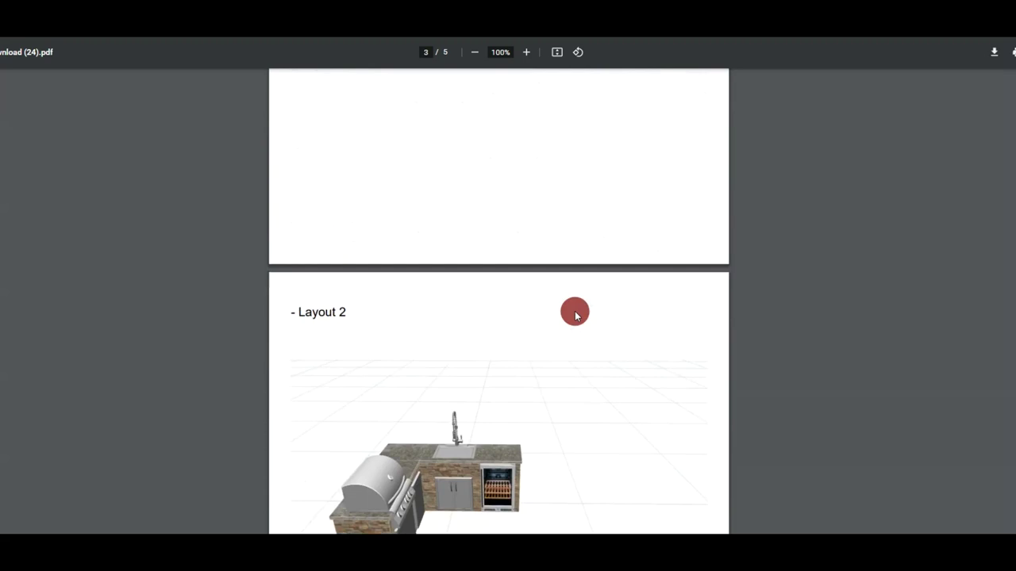
scroll(573, 314, down, 10)
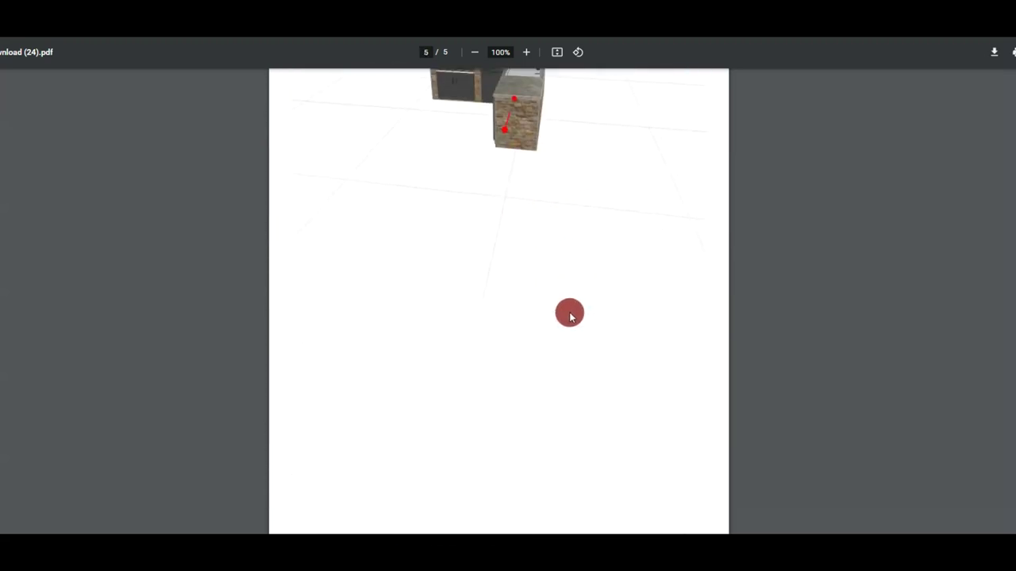
scroll(569, 316, up, 20)
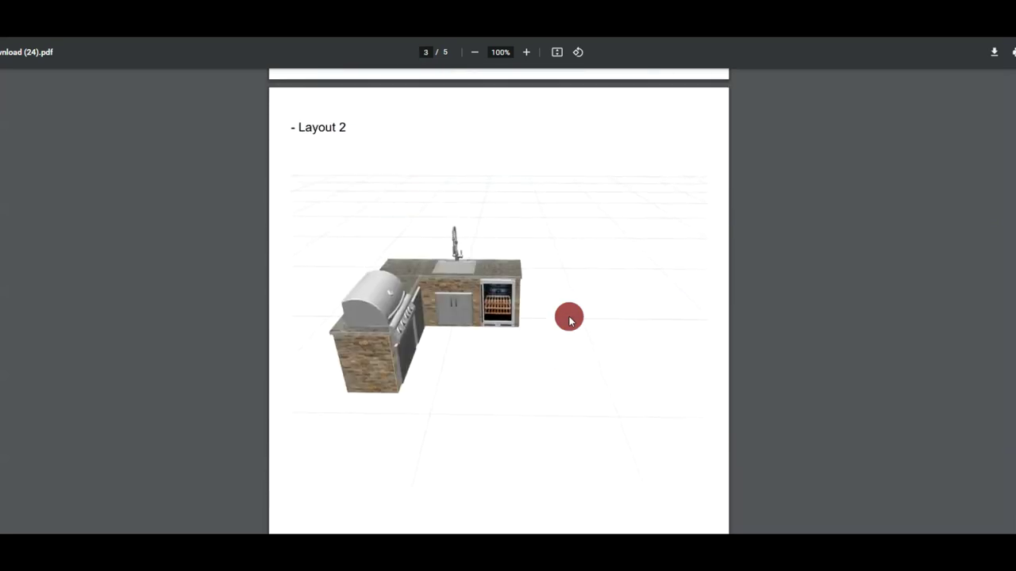
scroll(569, 317, up, 9)
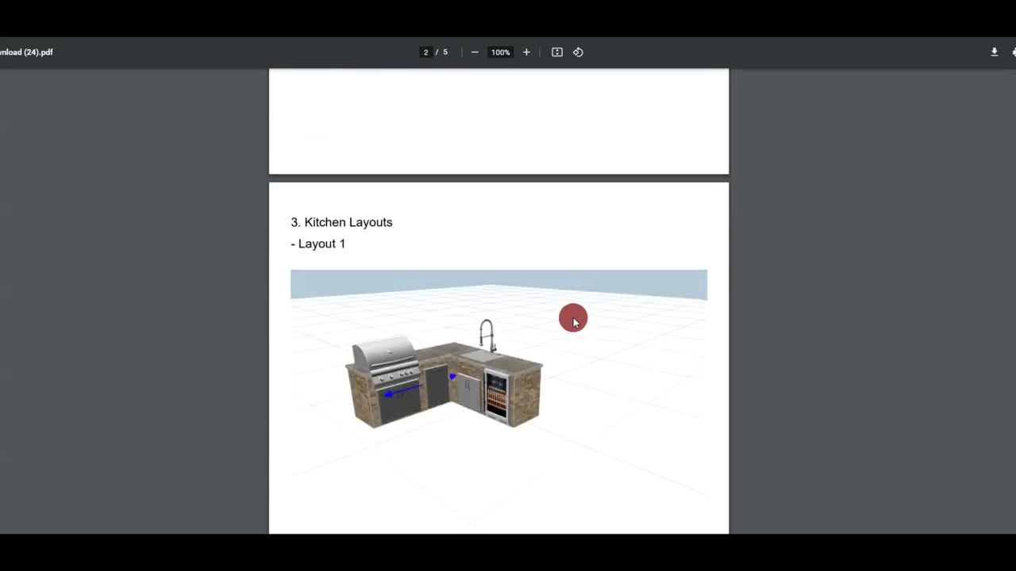